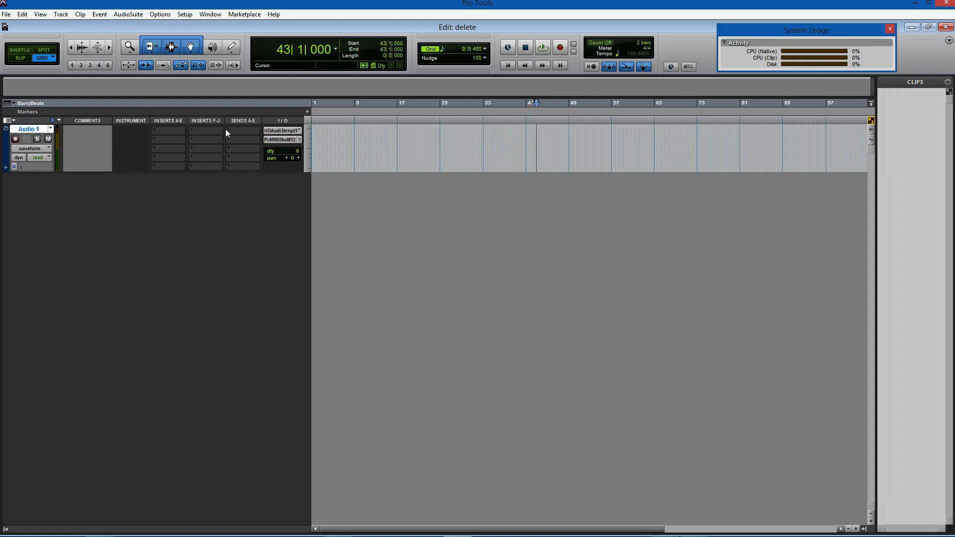
# Step: Delete the existing Audio 1 track and create one new mono audio track with a Samples timebase
pyautogui.rightClick(35, 129)
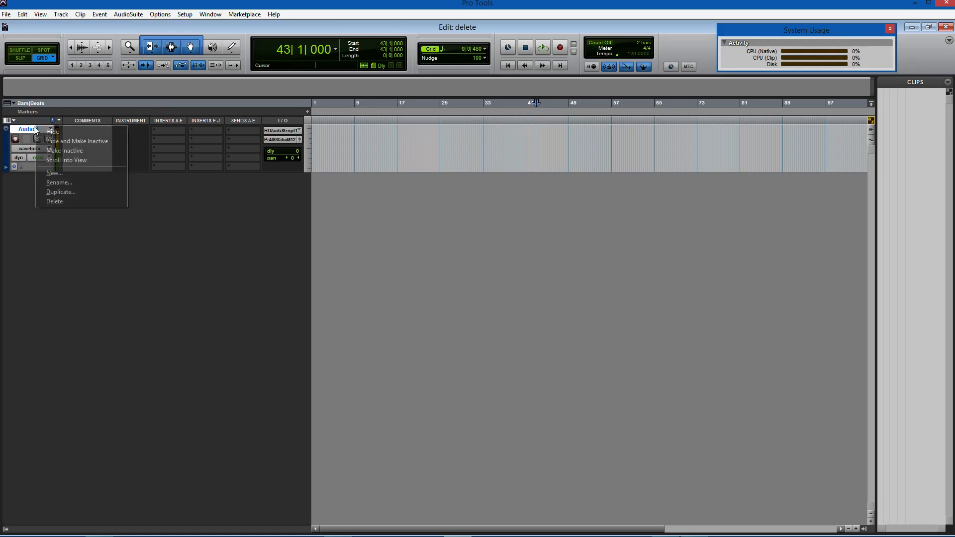
pyautogui.click(59, 200)
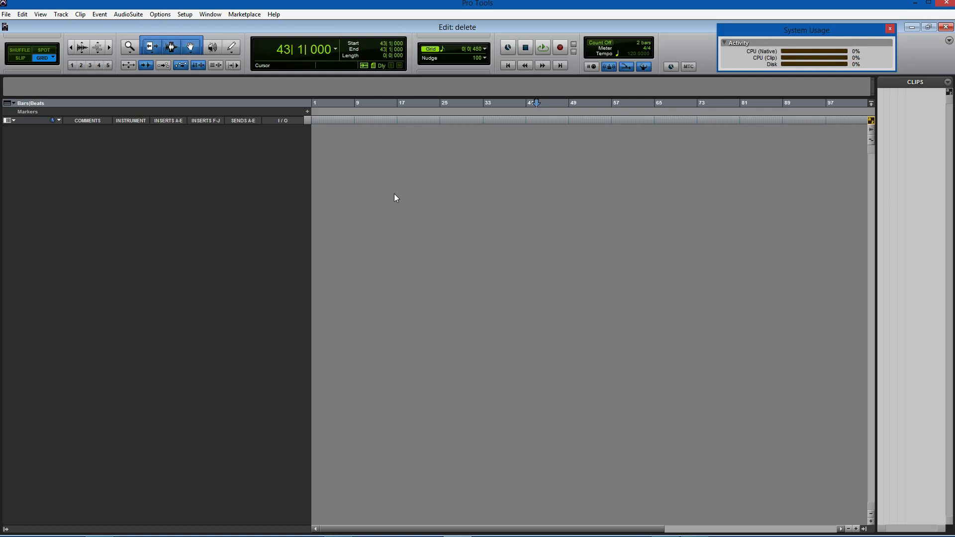
pyautogui.hotkey('ctrl', 'shift', 'n')
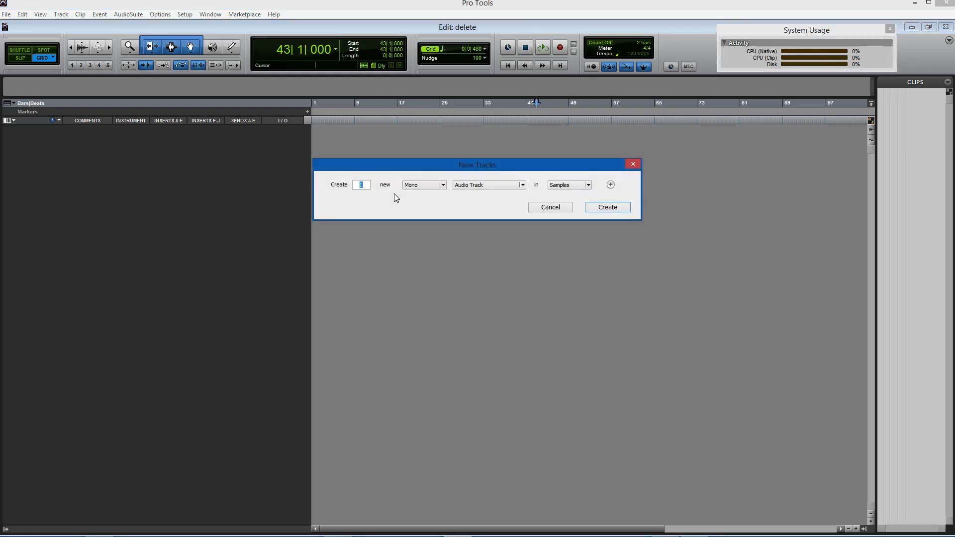
pyautogui.press('Return')
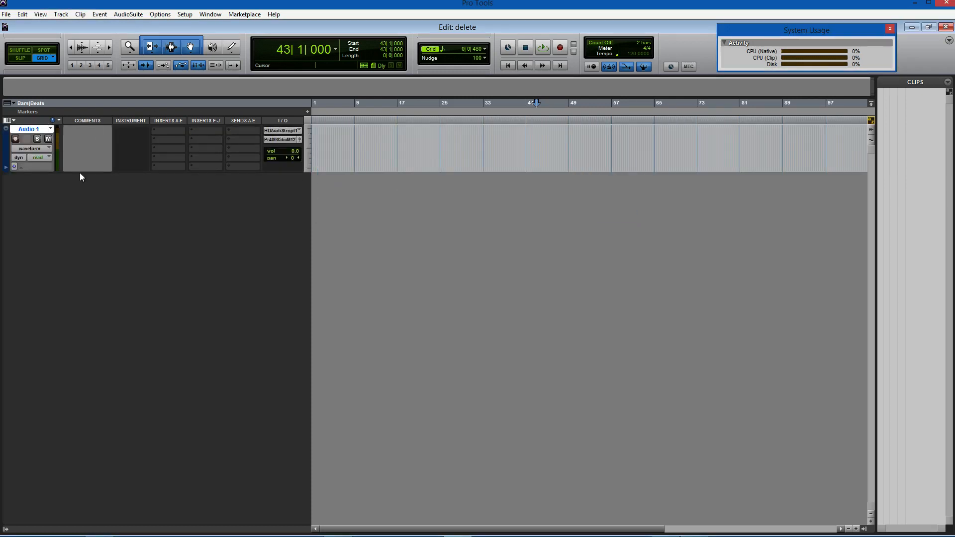
# Step: Show the Timecode ruler in addition to the Bars|Beats and Markers rulers
pyautogui.click(8, 103)
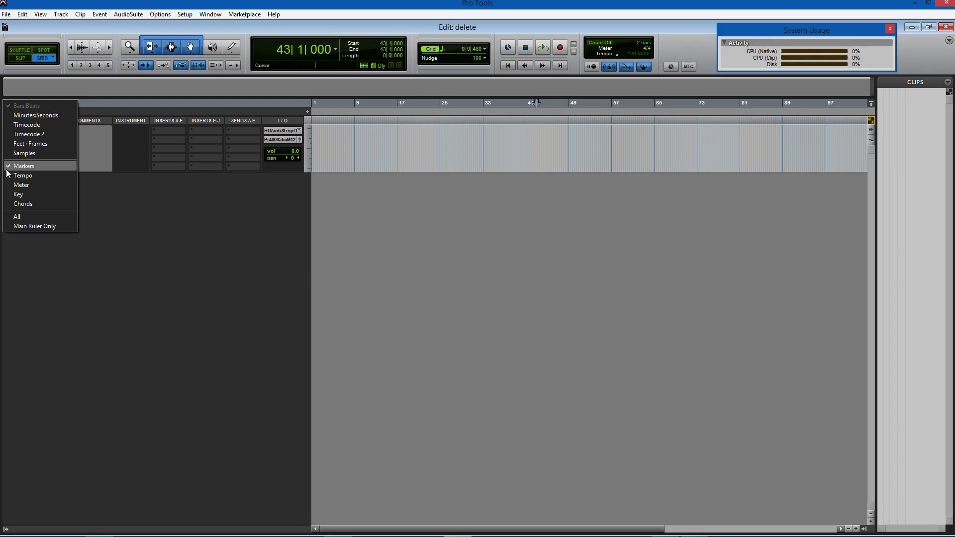
pyautogui.click(73, 125)
pyautogui.click(20, 103)
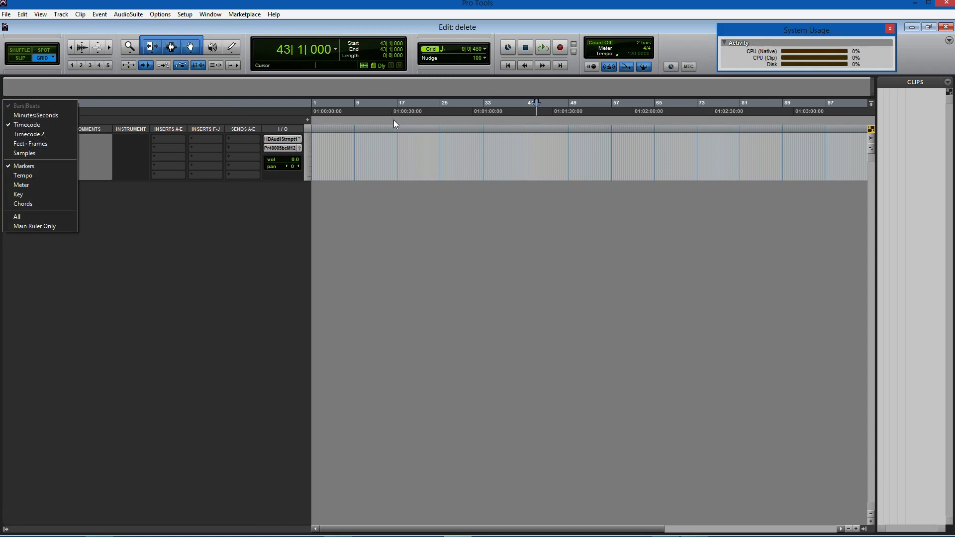
pyautogui.click(445, 187)
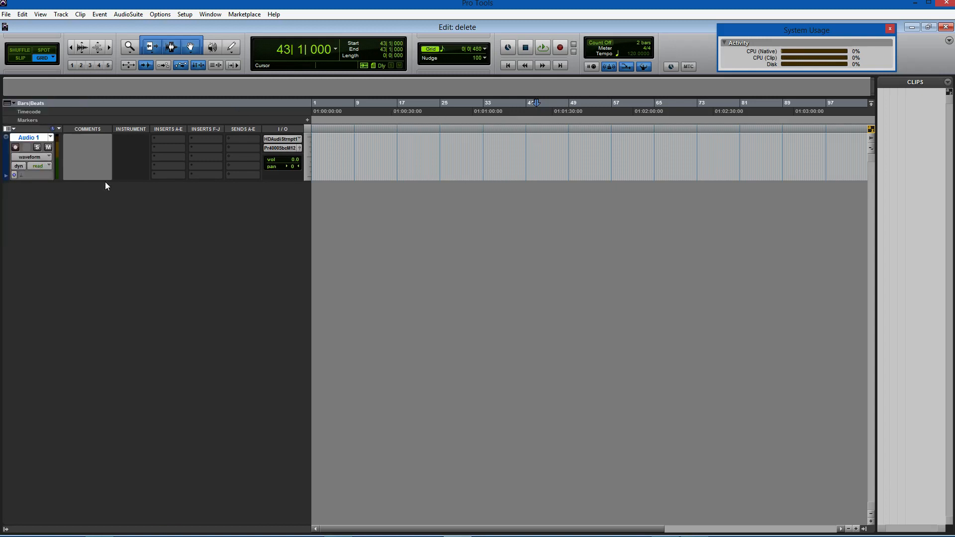
# Step: Examine which track columns the Edit window can display and look at the Comments column on Audio 1
pyautogui.click(13, 130)
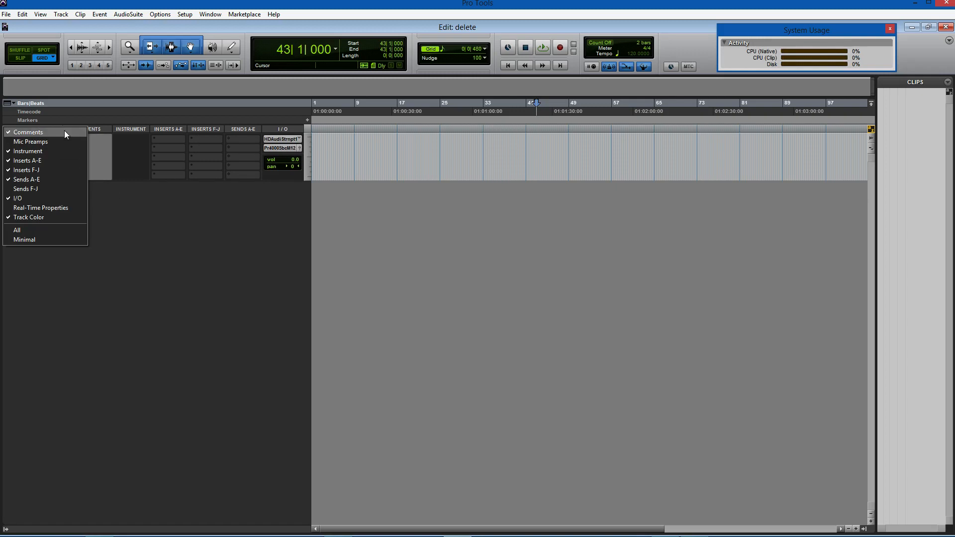
pyautogui.click(120, 222)
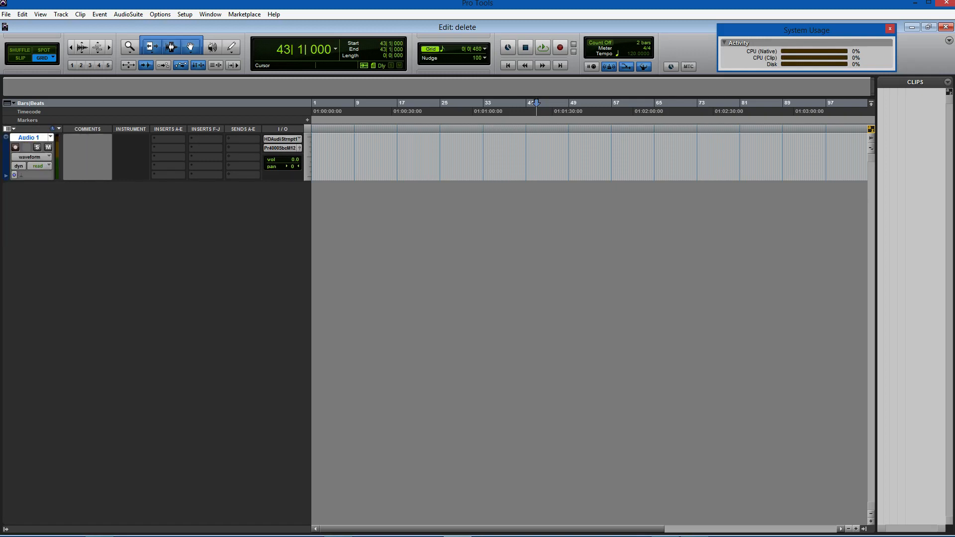
pyautogui.click(7, 132)
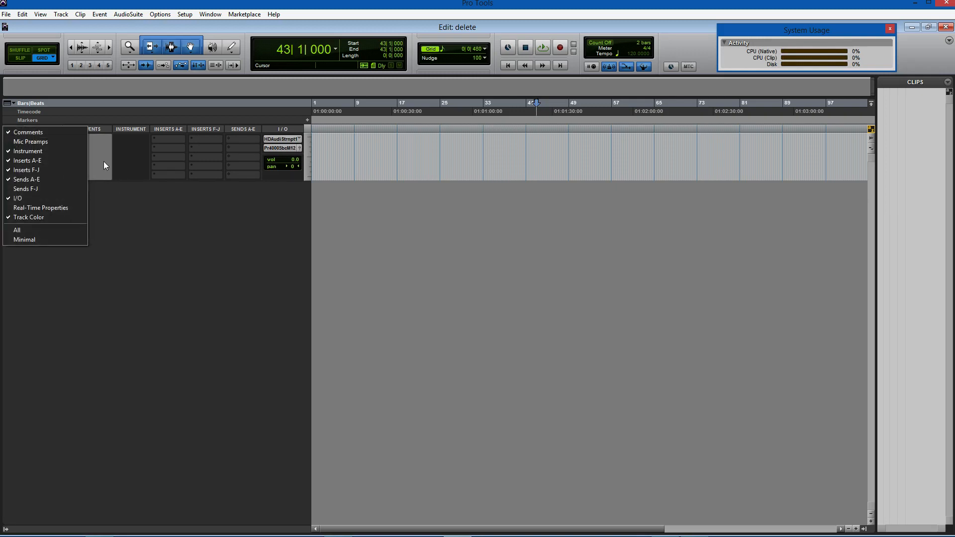
pyautogui.click(81, 146)
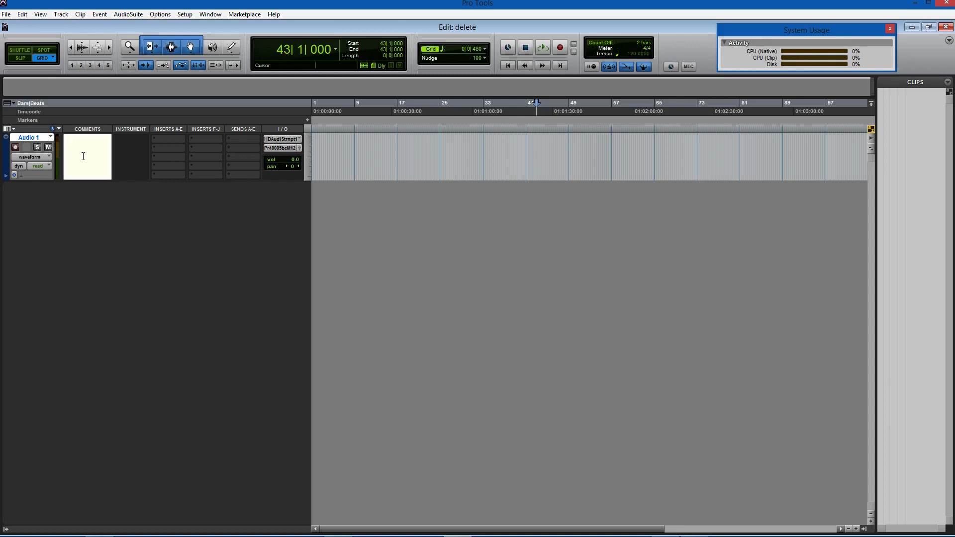
# Step: Look at the Inserts A-E column and the plug-in and I/O choices for the first insert slot on Audio 1
pyautogui.click(8, 129)
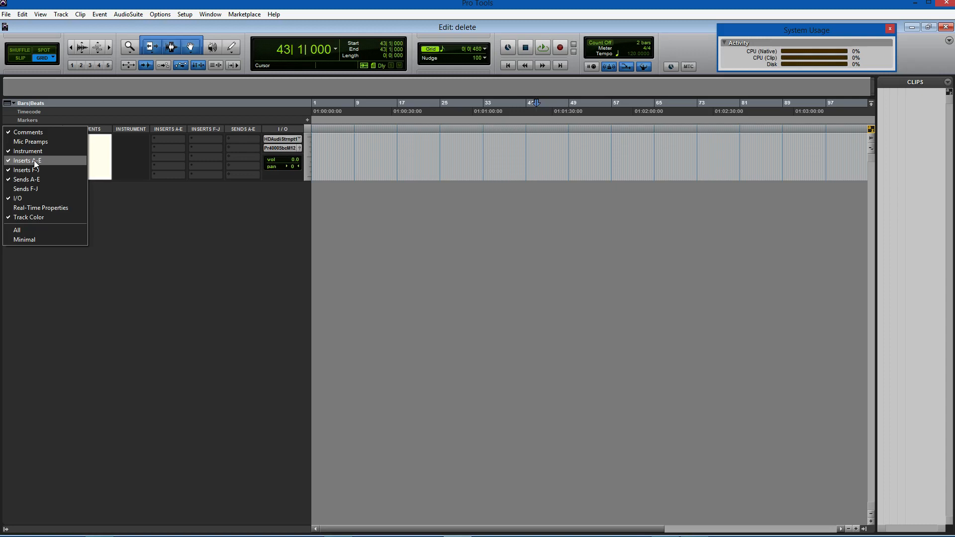
pyautogui.click(169, 213)
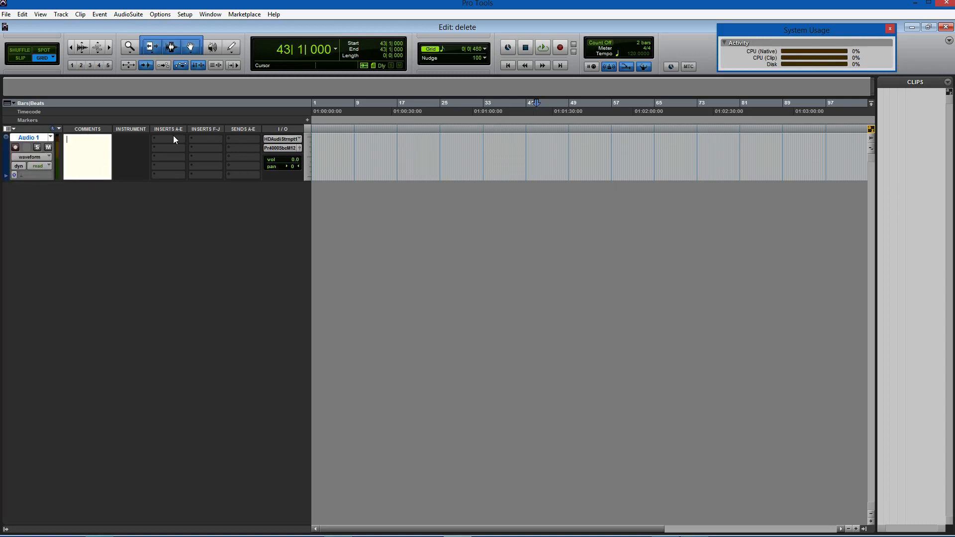
pyautogui.click(156, 139)
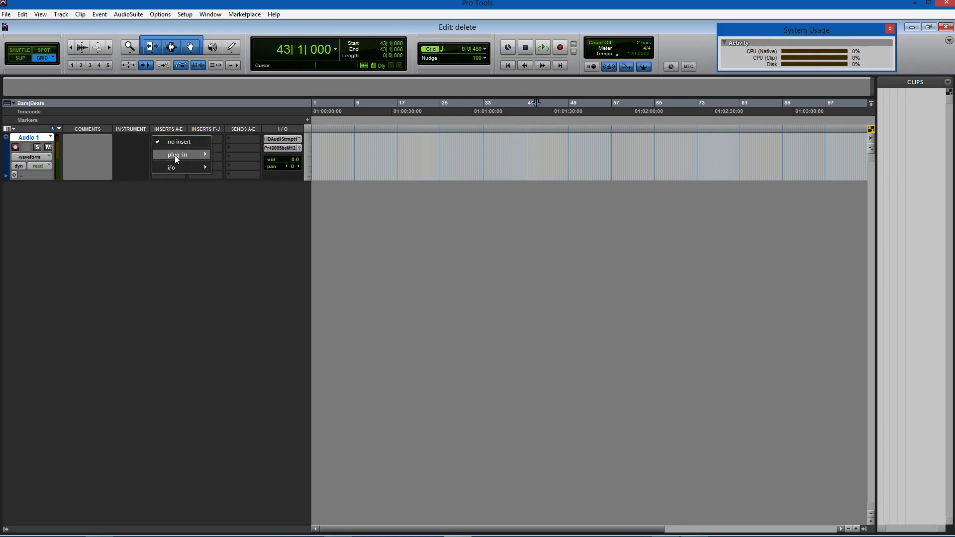
pyautogui.moveTo(176, 155)
pyautogui.click(177, 193)
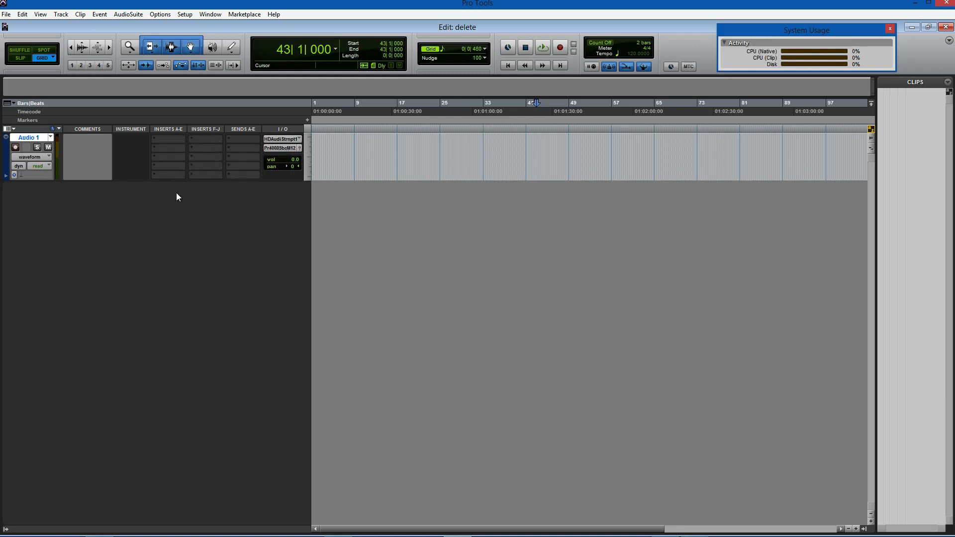
# Step: Look at the Sends A-E column and the output and bus choices for the first send on Audio 1
pyautogui.click(7, 129)
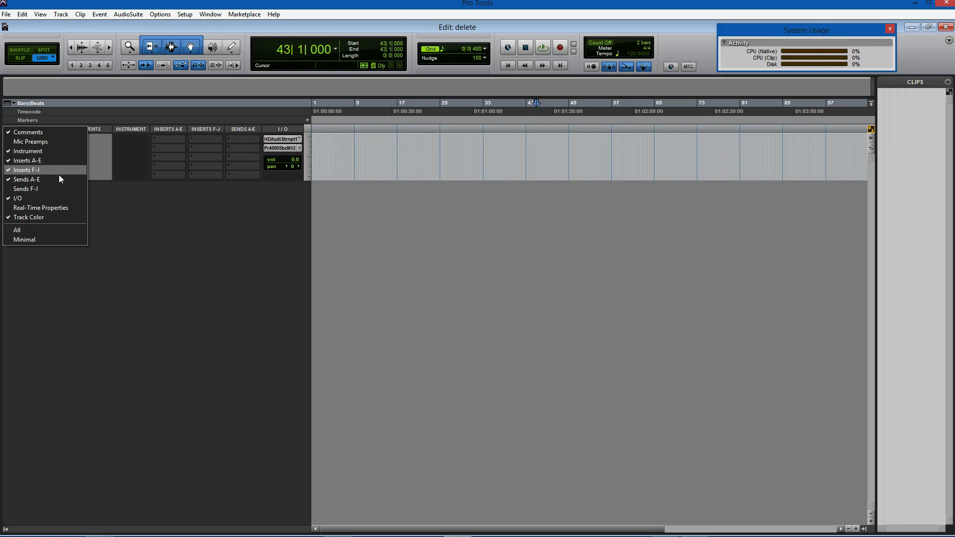
pyautogui.click(107, 174)
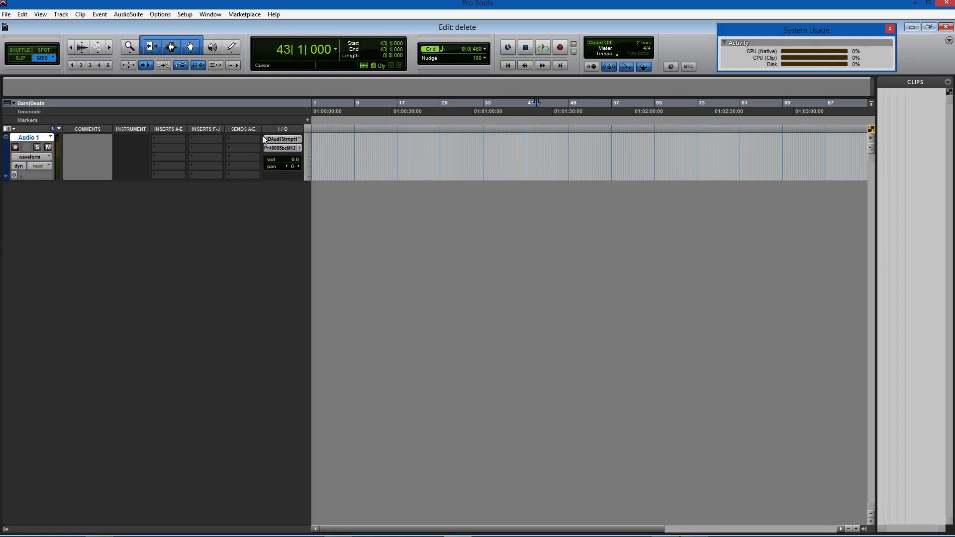
pyautogui.click(247, 137)
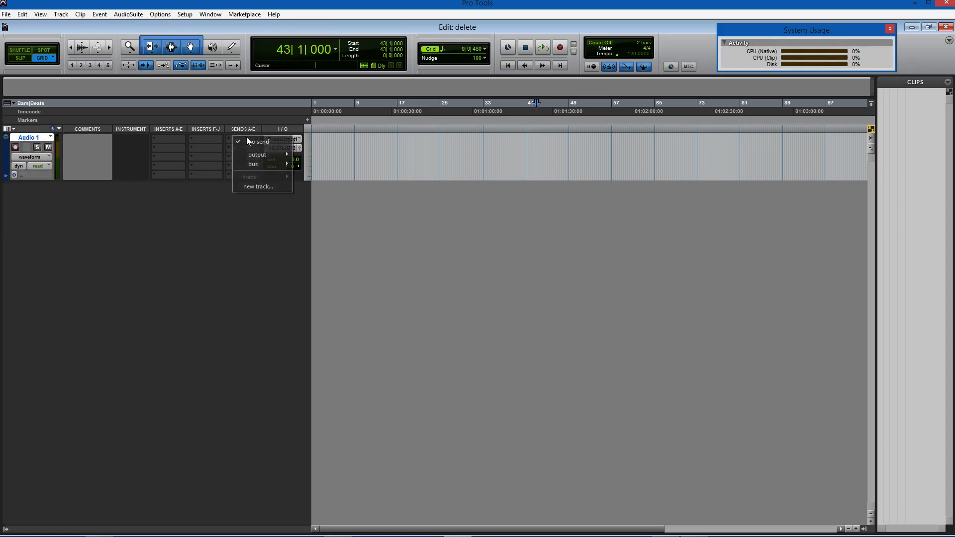
pyautogui.moveTo(249, 154)
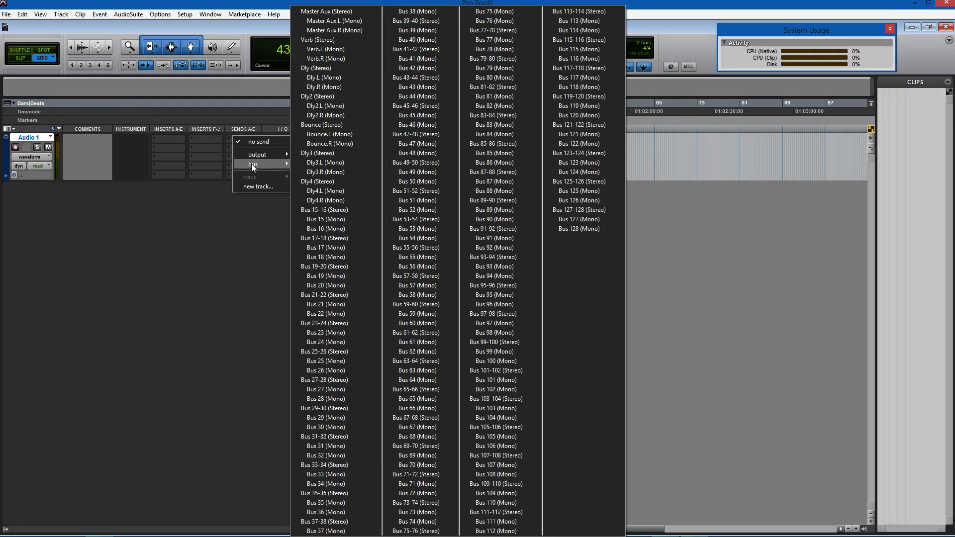
pyautogui.click(145, 228)
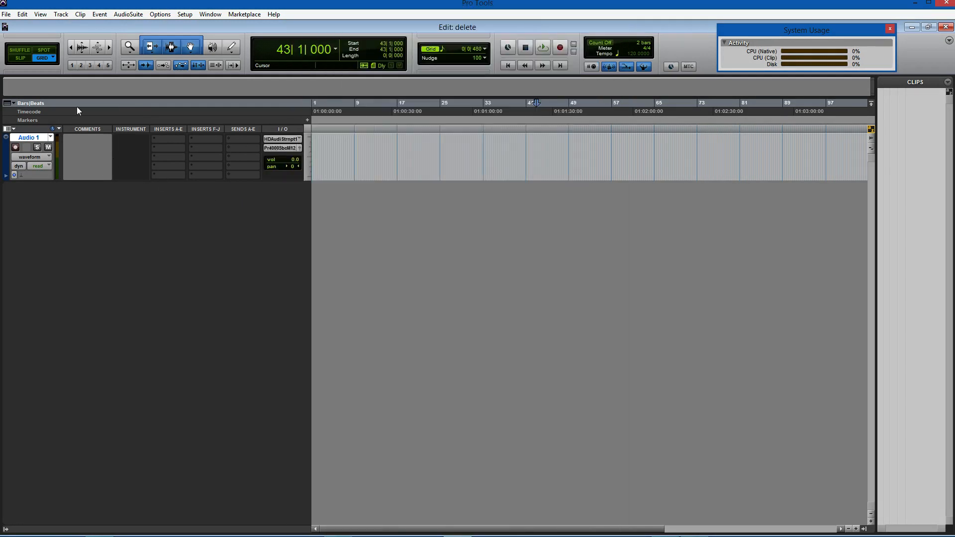
# Step: Look at the I/O column and the input choices for Audio 1, including interface and bus
pyautogui.click(10, 129)
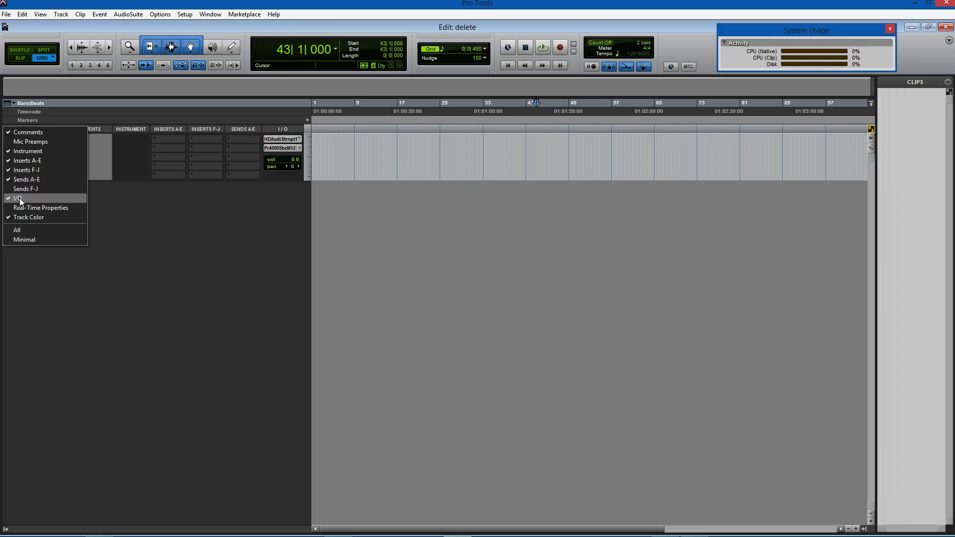
pyautogui.click(246, 227)
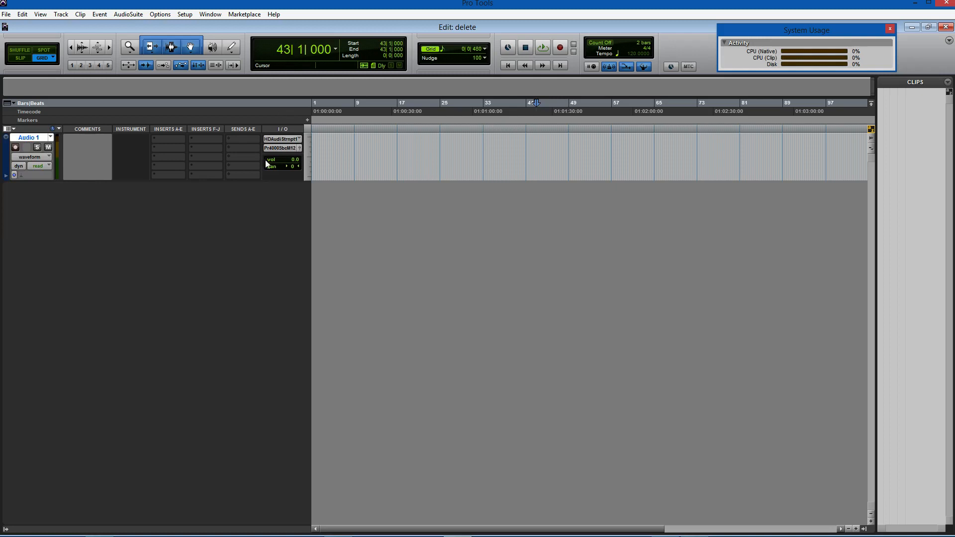
pyautogui.click(278, 148)
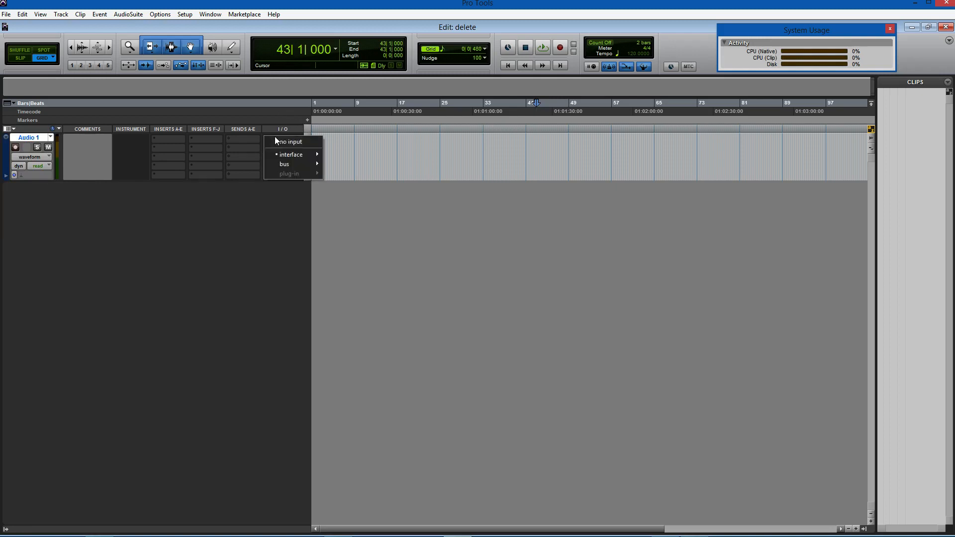
pyautogui.click(298, 171)
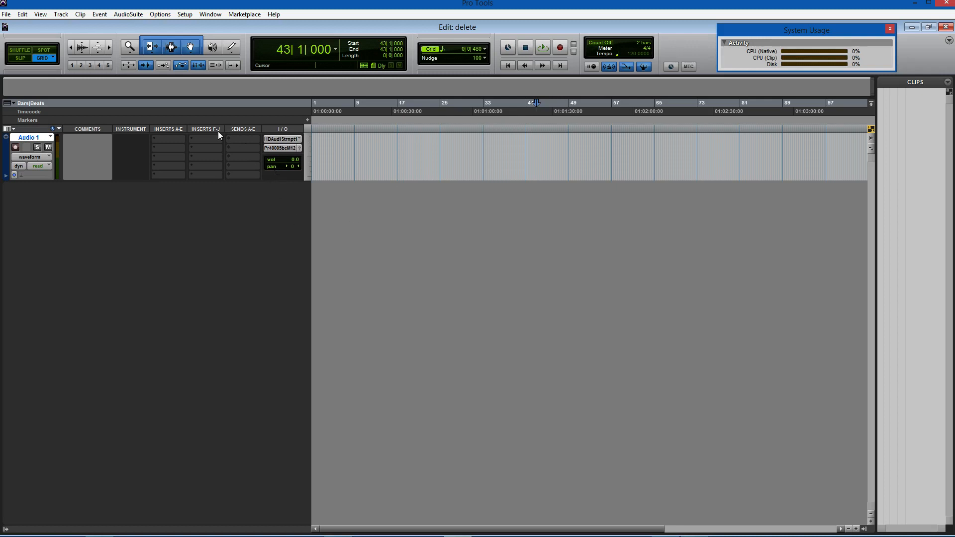
# Step: Raise the Audio 1 volume to +2.9 dB in the I/O column and reset it to the default 0.0
pyautogui.keyDown('ctrl'); pyautogui.click(295, 160); pyautogui.keyUp('ctrl')
pyautogui.keyDown('ctrl'); pyautogui.click(295, 162); pyautogui.keyUp('ctrl')
pyautogui.keyDown('ctrl'); pyautogui.click(300, 157); pyautogui.keyUp('ctrl')
pyautogui.click(296, 159)
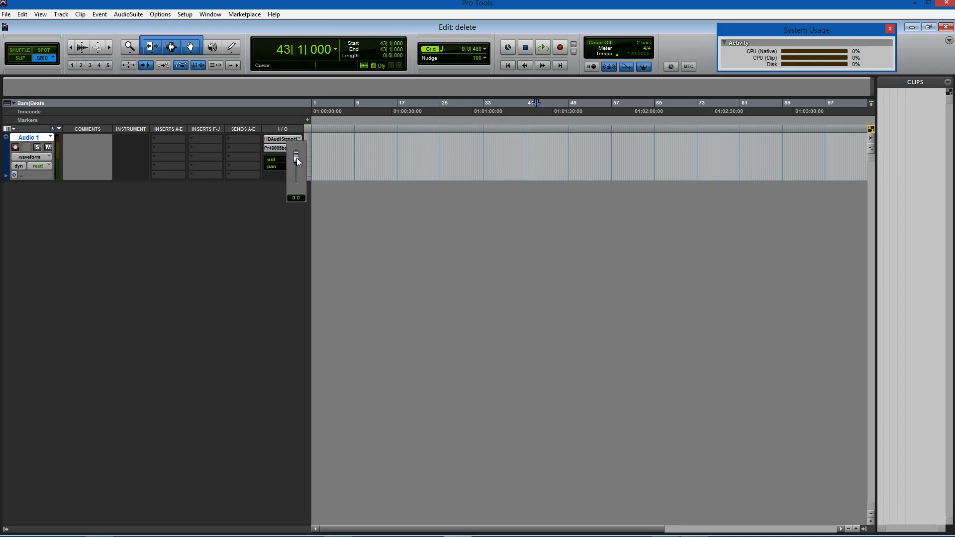
pyautogui.moveTo(296, 157); pyautogui.dragTo(296, 156)
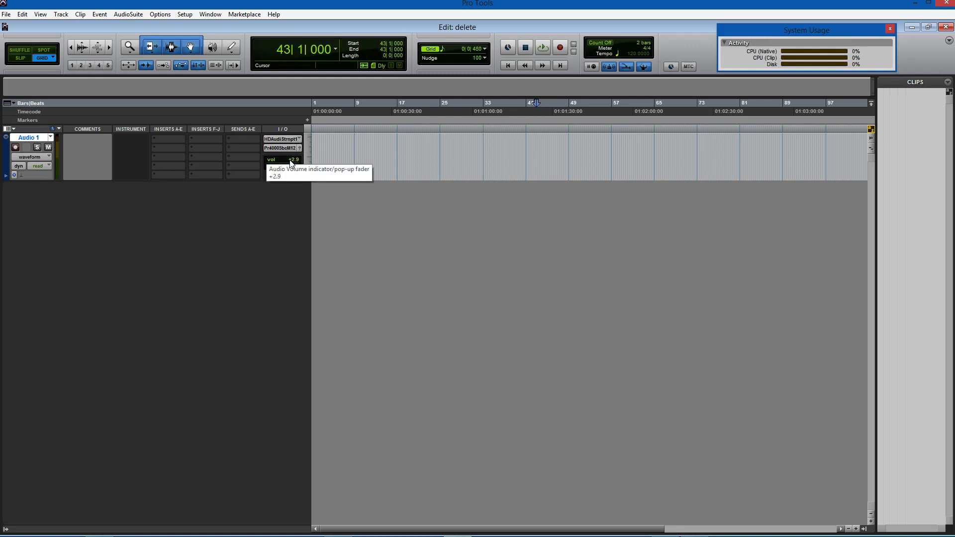
pyautogui.keyDown('alt'); pyautogui.click(294, 159); pyautogui.keyUp('alt')
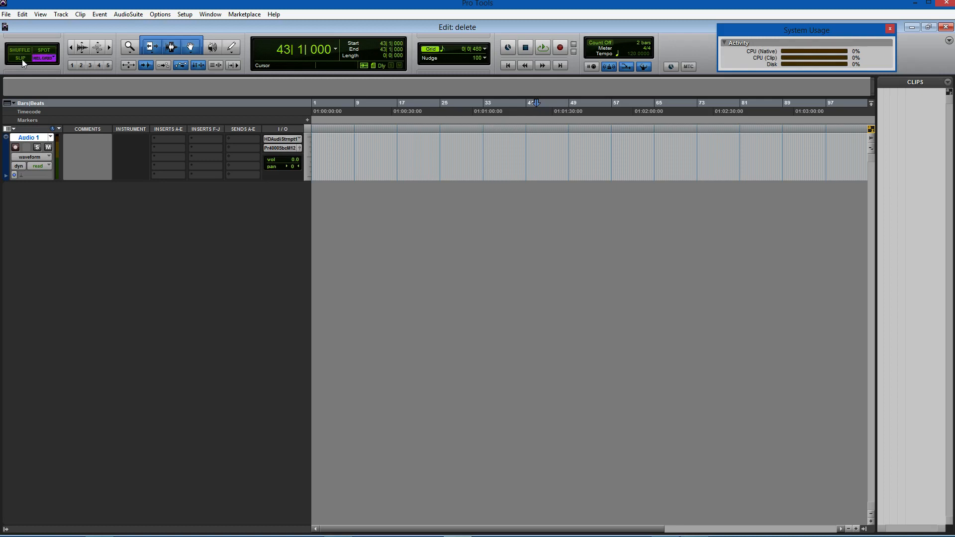
# Step: Switch the edit mode to Slip and back to Grid, choosing the Absolute Grid option
pyautogui.click(22, 59)
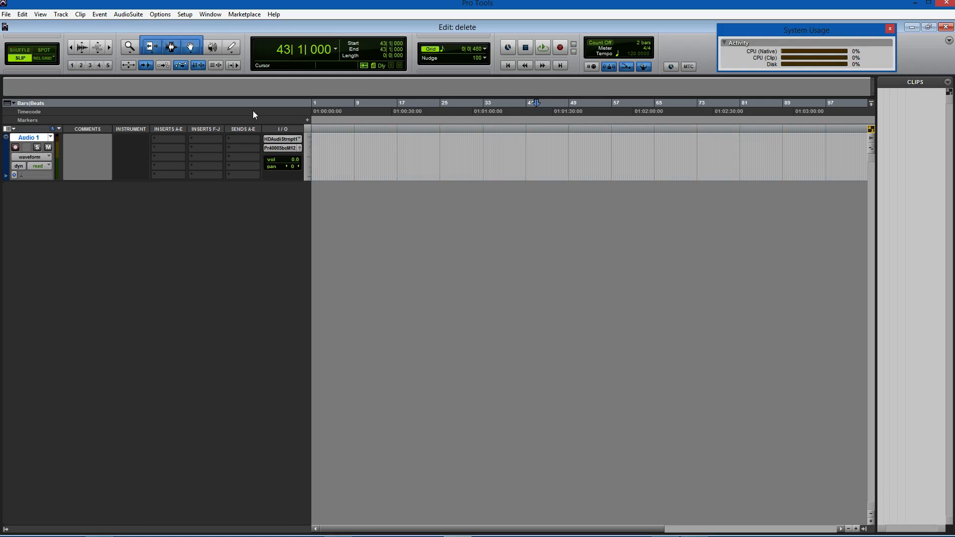
pyautogui.click(43, 59)
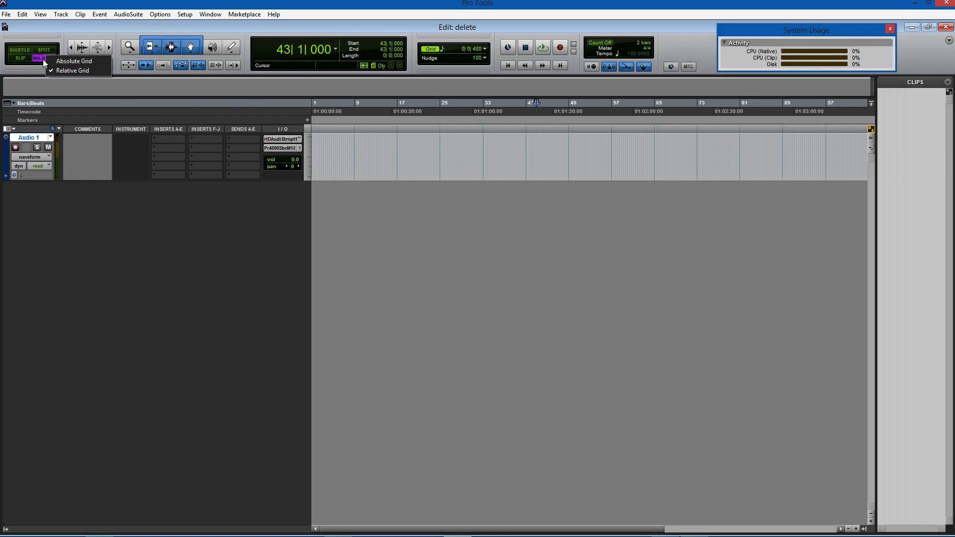
pyautogui.click(58, 61)
# Step: Select the range from 21|2|000 to 24|1|000 on the Audio 1 track and consolidate it into a blank clip
pyautogui.click(430, 147)
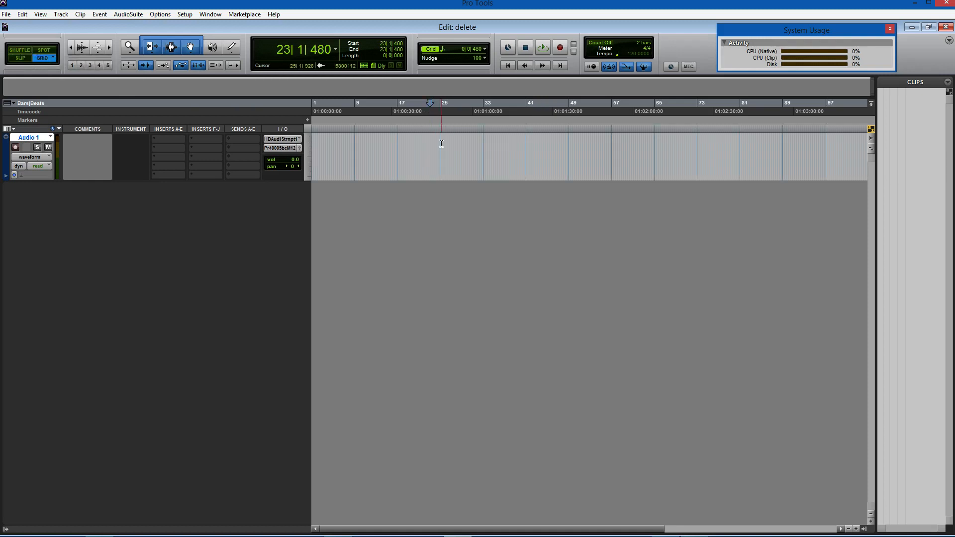
pyautogui.hotkey('ctrl', ']')
pyautogui.hotkey('ctrl', ']')
pyautogui.hotkey('ctrl', ']')
pyautogui.hotkey('ctrl', ']')
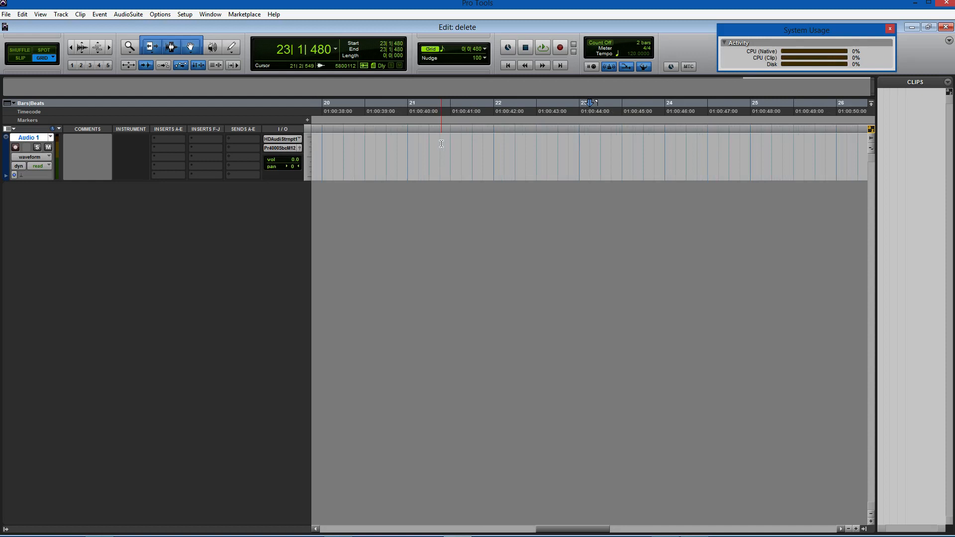
pyautogui.moveTo(431, 148); pyautogui.dragTo(667, 141)
pyautogui.click(23, 13)
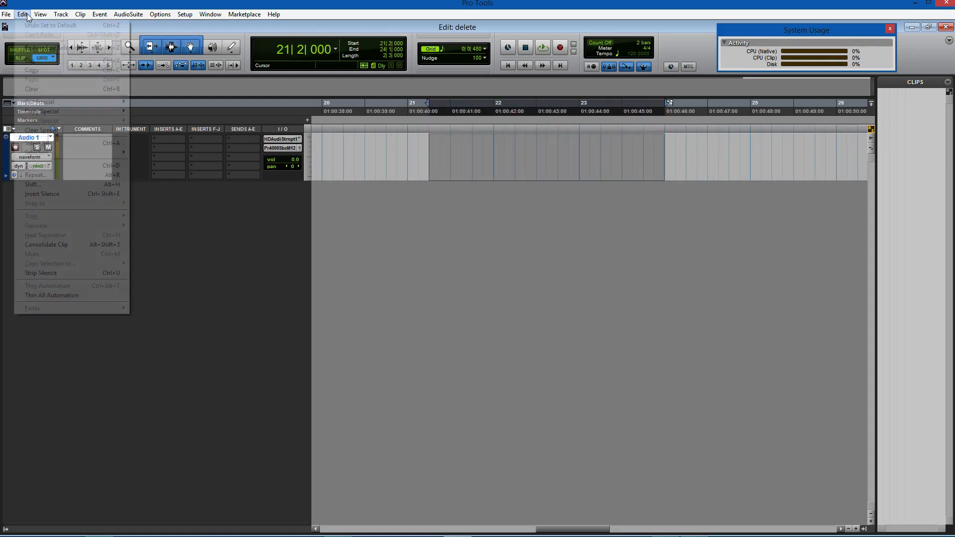
pyautogui.click(87, 242)
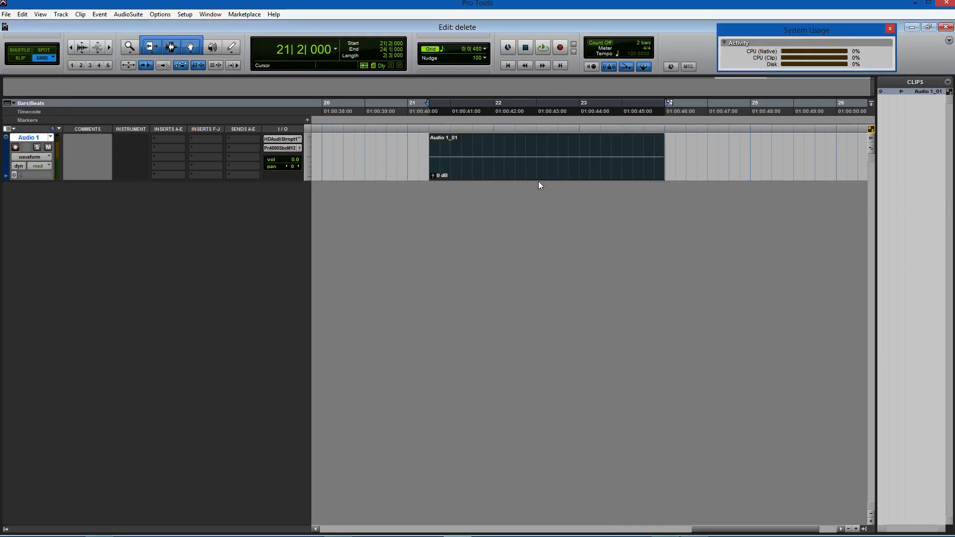
# Step: Move the blank clip in Grid mode and again in Slip mode, placing its start at 21|3|143
pyautogui.moveTo(514, 164)
pyautogui.mouseDown()
pyautogui.moveTo(570, 184)
pyautogui.moveTo(503, 173)
pyautogui.mouseUp()
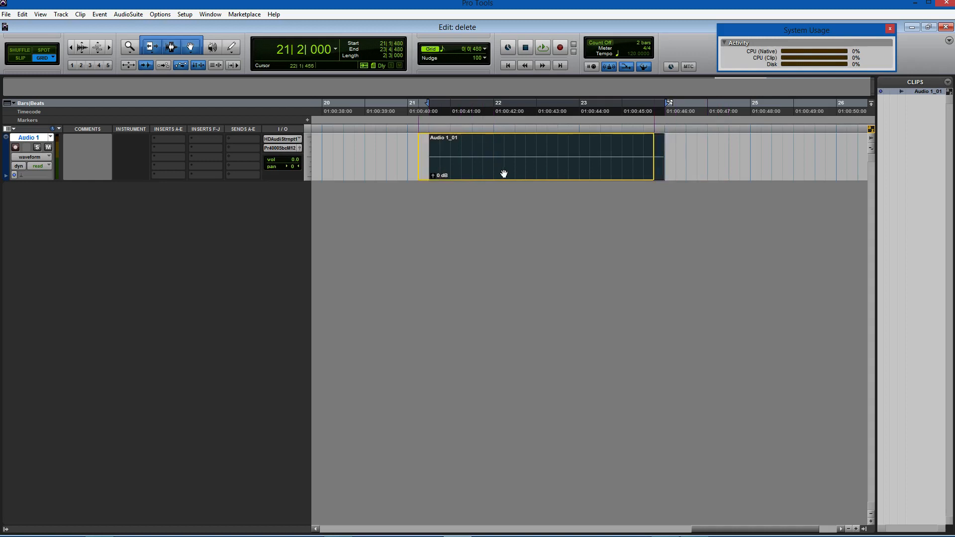
pyautogui.click(20, 58)
pyautogui.moveTo(472, 171); pyautogui.dragTo(512, 162)
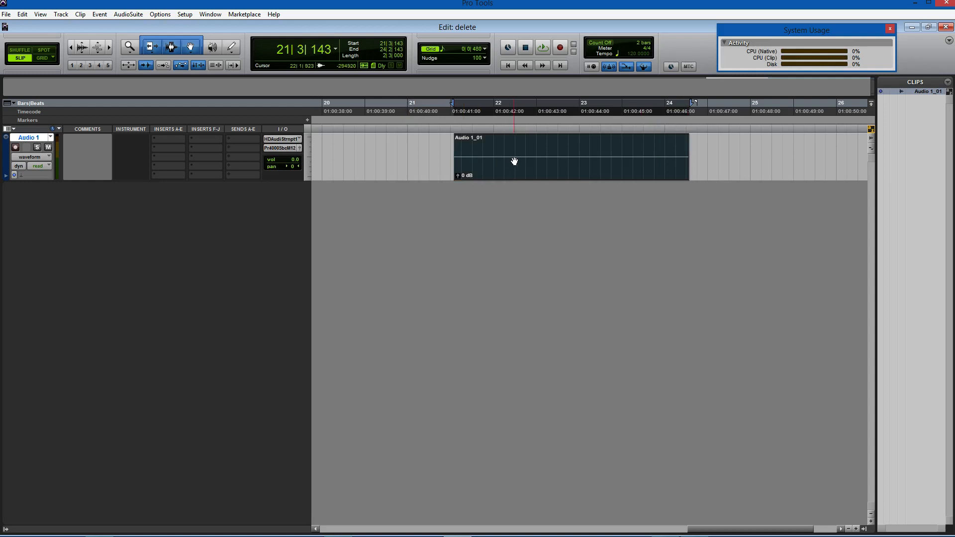
# Step: Undo the last clip move and switch the edit mode to Relative Grid
pyautogui.hotkey('ctrl', 'z')
pyautogui.click(40, 61)
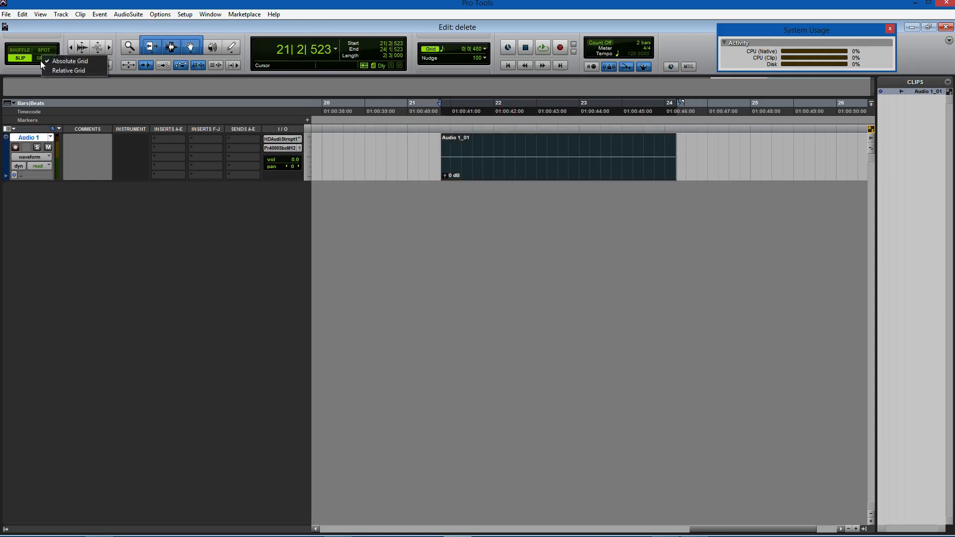
pyautogui.click(55, 72)
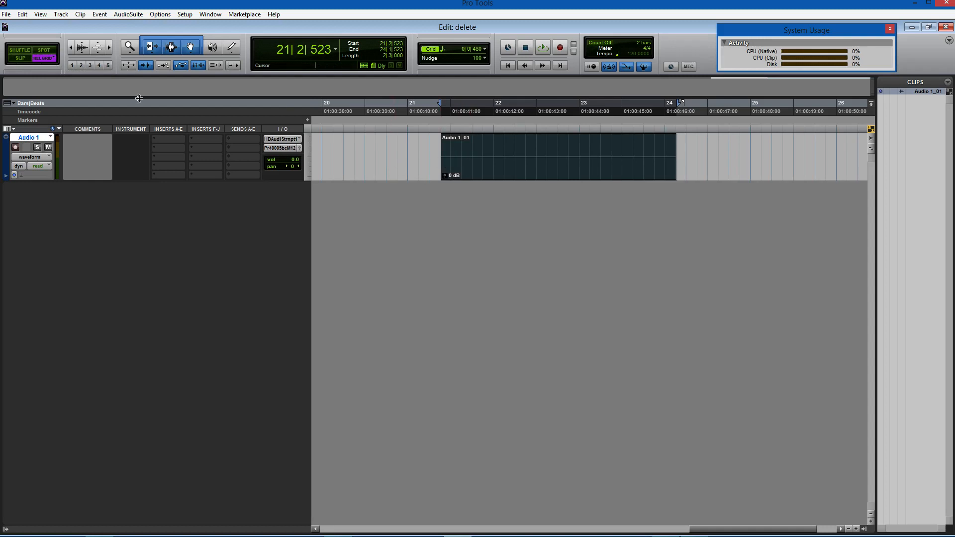
# Step: In Slip mode, move the Audio 1 clip earlier so it starts at about 21|2|211
pyautogui.click(19, 61)
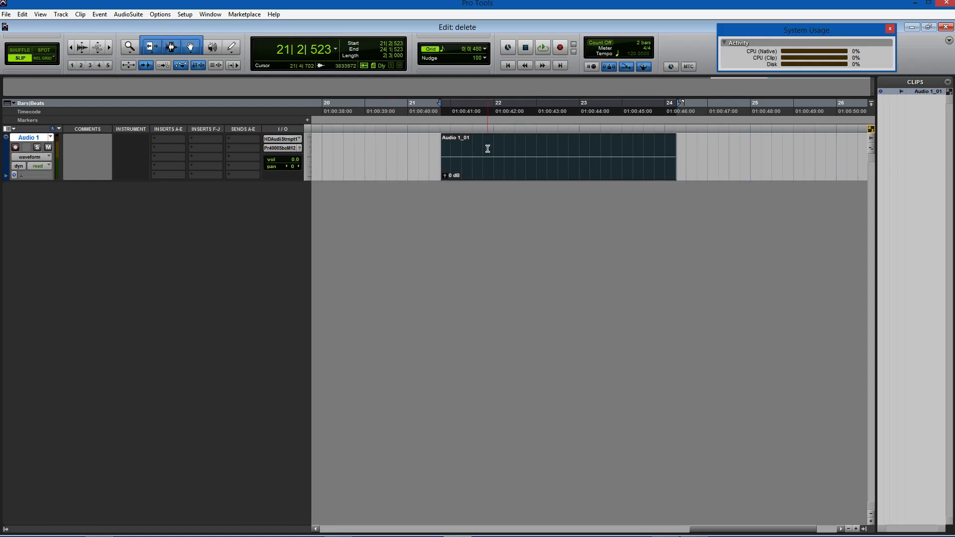
pyautogui.hotkey('ctrl', ']')
pyautogui.hotkey('ctrl', ']')
pyautogui.hotkey('ctrl', ']')
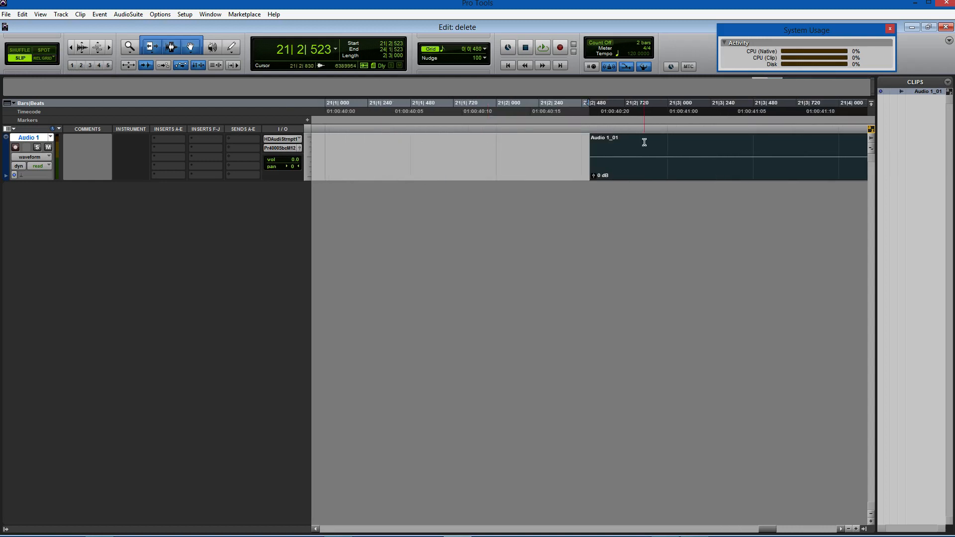
pyautogui.moveTo(669, 175); pyautogui.dragTo(615, 154)
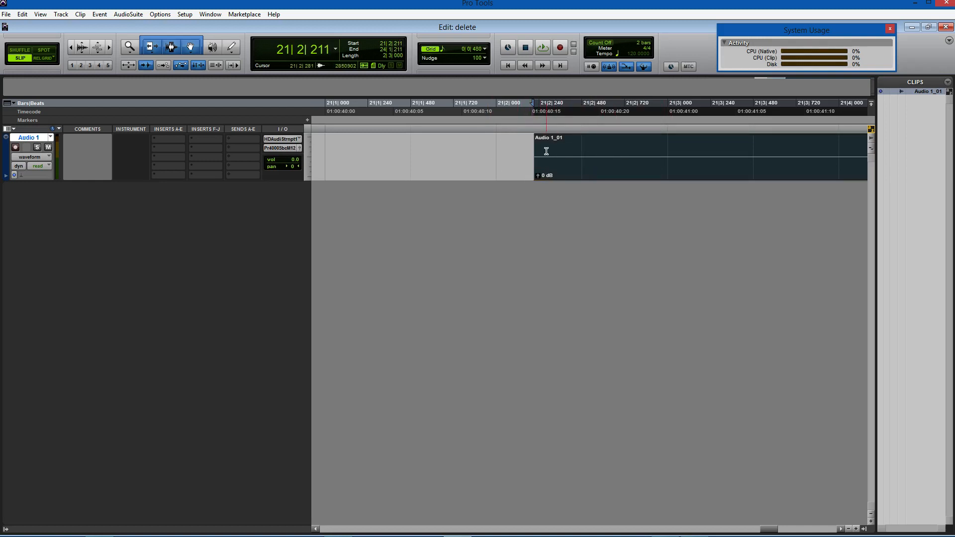
# Step: In Relative Grid mode, move the clip back to start at 21|1|691 and return it to 21|2|211
pyautogui.click(42, 58)
pyautogui.click(616, 173)
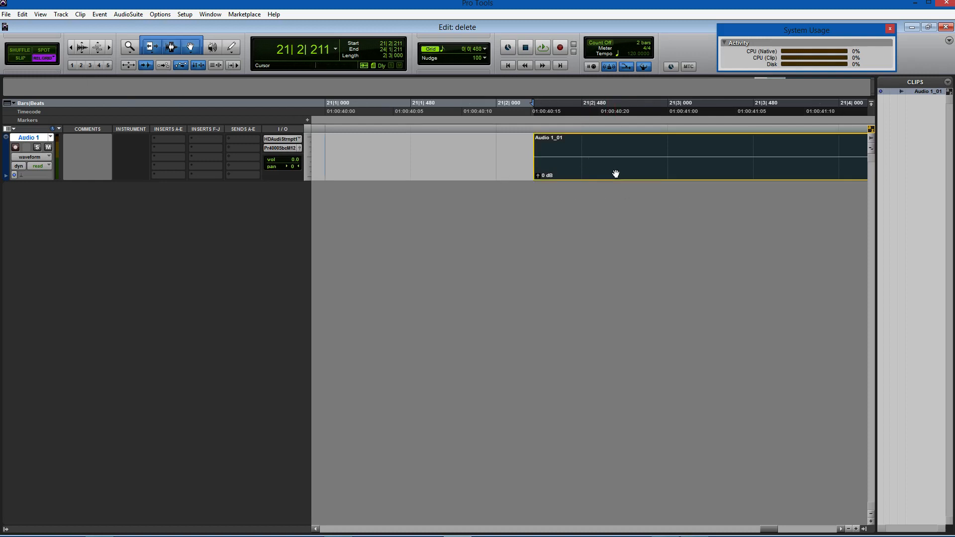
pyautogui.moveTo(616, 173); pyautogui.dragTo(471, 158)
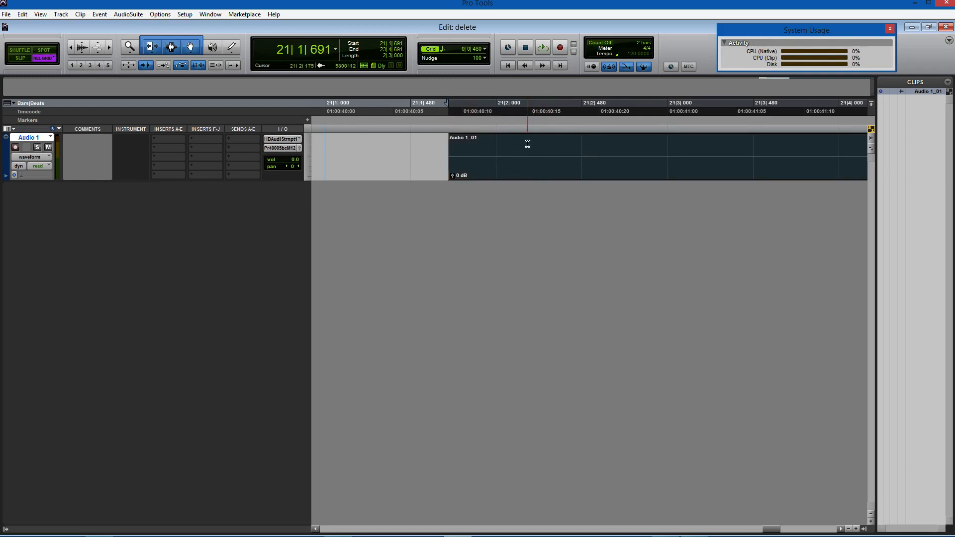
pyautogui.moveTo(546, 166); pyautogui.dragTo(587, 175)
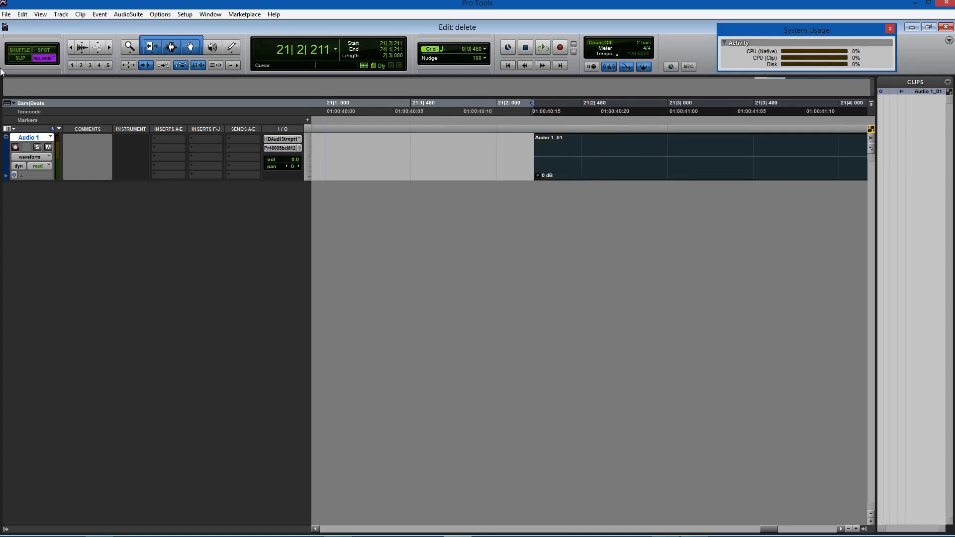
# Step: Switch to Absolute Grid and move the clip so it snaps to a start of 21|2|000
pyautogui.click(34, 57)
pyautogui.click(66, 61)
pyautogui.moveTo(678, 170); pyautogui.dragTo(625, 171)
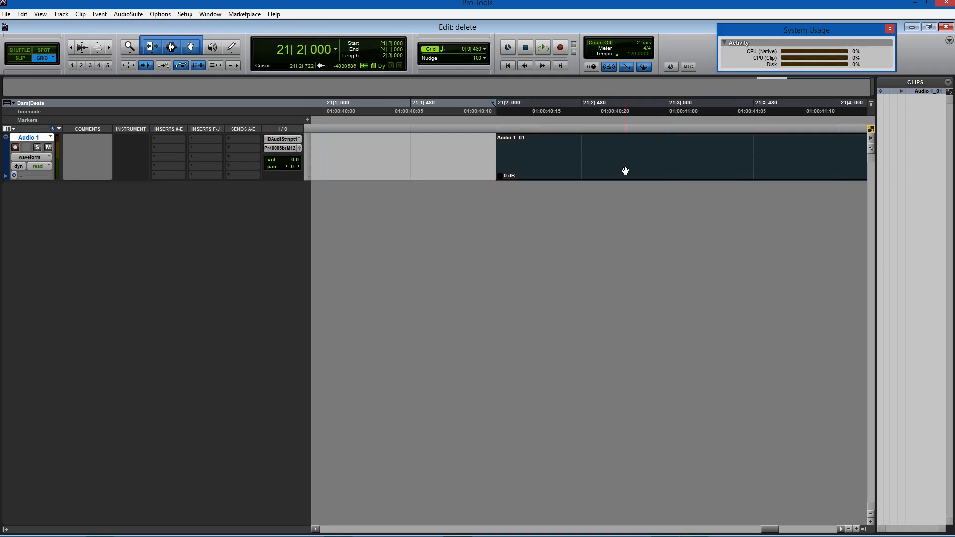
# Step: Place a copy of the clip at 21|1|480, and move the copy off the grid to 20|2|863 and on to 21|1|792
pyautogui.press('r')
pyautogui.press('r')
pyautogui.press('r')
pyautogui.press('r')
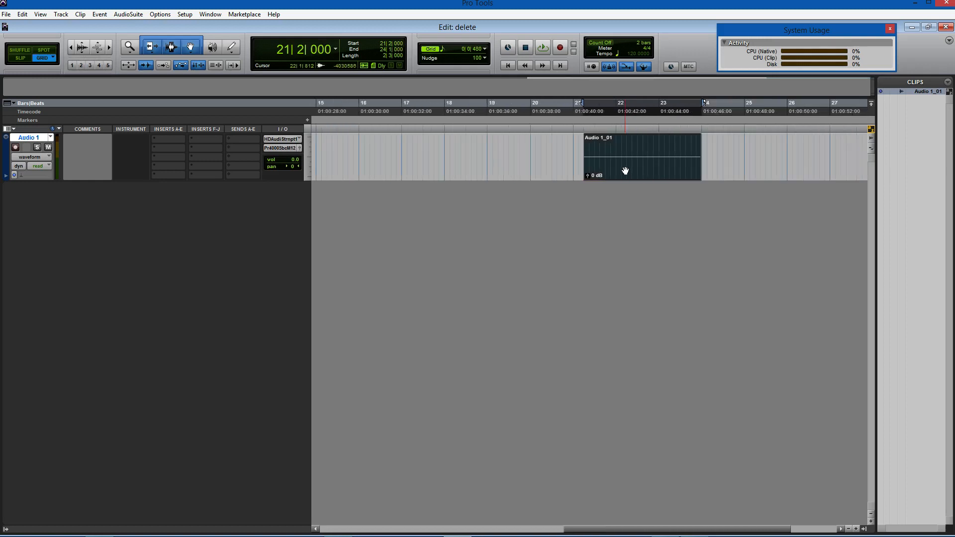
pyautogui.press('t')
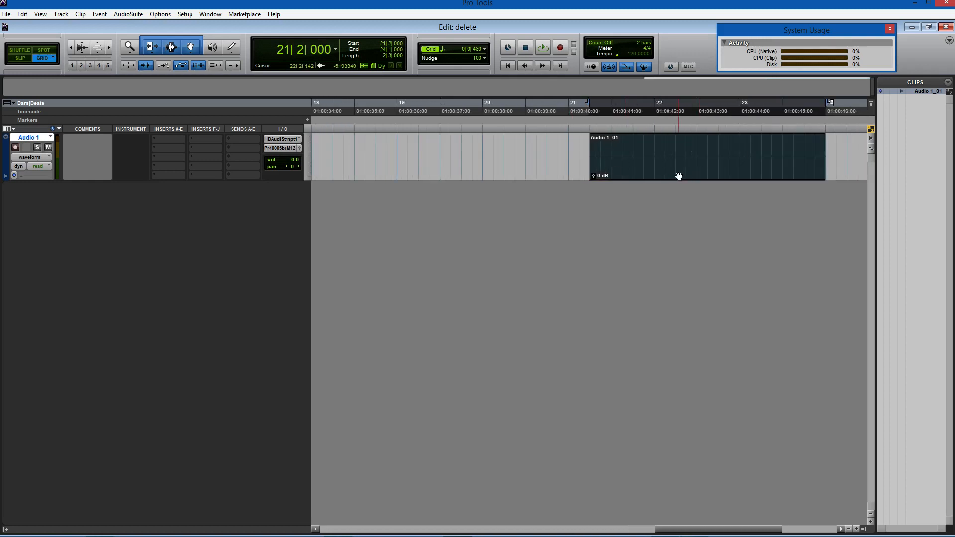
pyautogui.moveTo(678, 175); pyautogui.dragTo(664, 176)
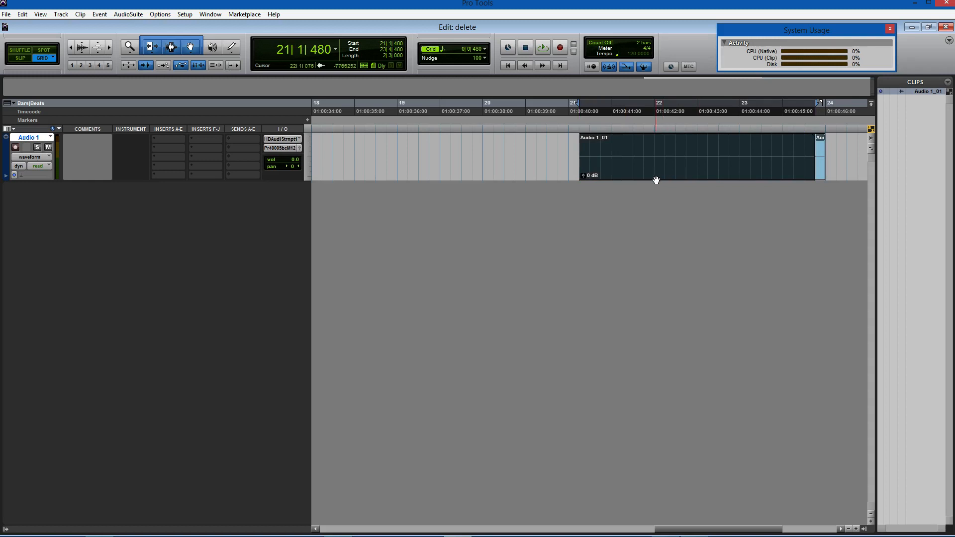
pyautogui.moveTo(657, 181); pyautogui.dragTo(601, 170)
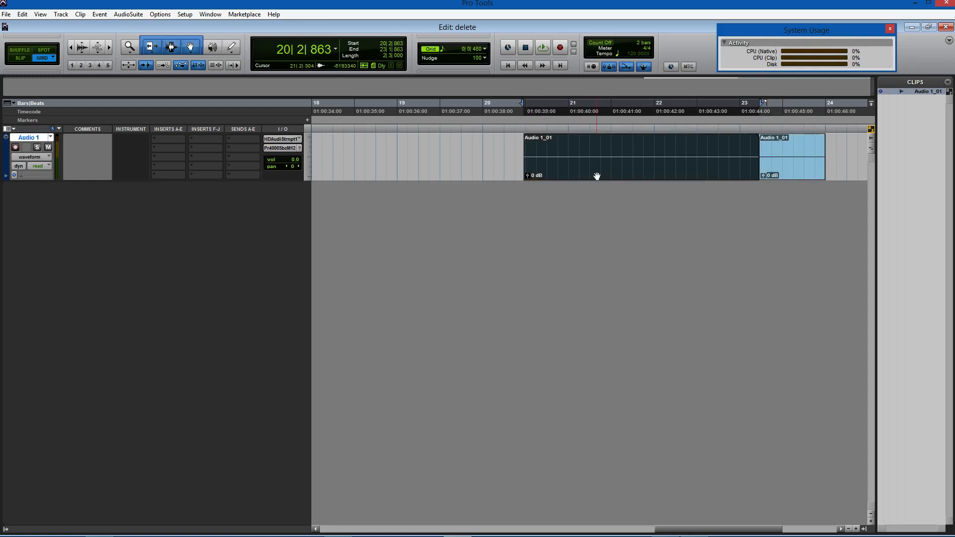
pyautogui.moveTo(638, 171); pyautogui.dragTo(677, 164)
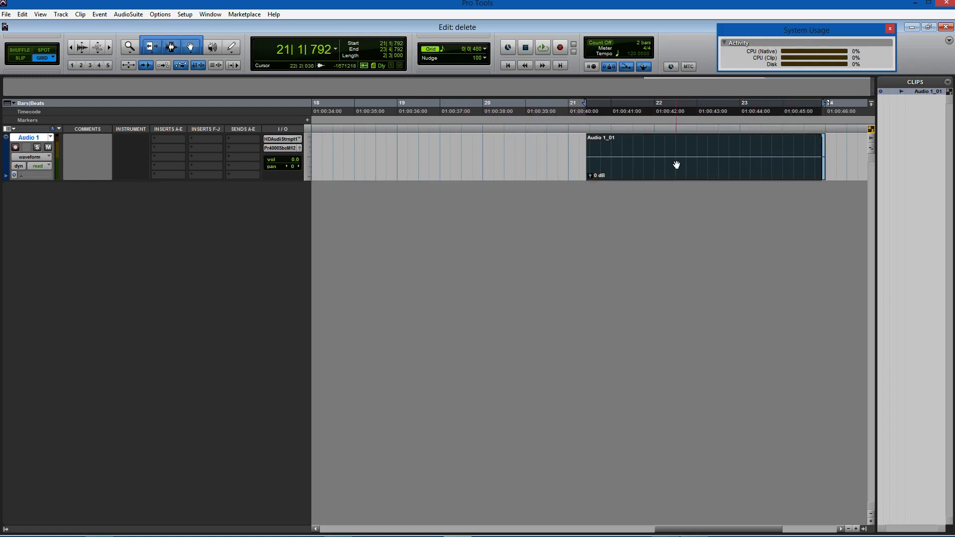
# Step: Place the edit cursor at 20|3|000, activate the Grabber, Selector and Trim tools individually, and re-enable the Smart Tool
pyautogui.click(526, 159)
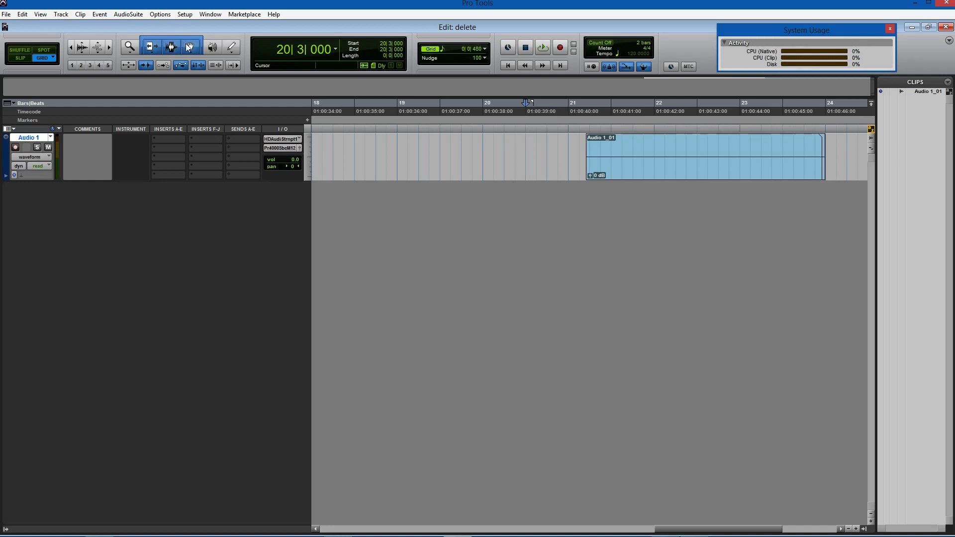
pyautogui.click(189, 48)
pyautogui.click(168, 48)
pyautogui.click(156, 48)
pyautogui.click(170, 48)
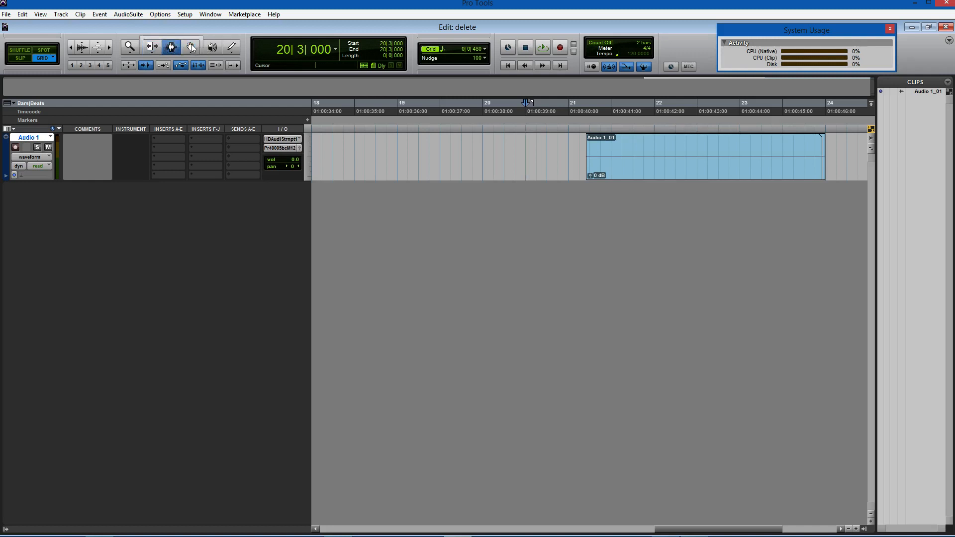
pyautogui.click(189, 48)
pyautogui.click(180, 38)
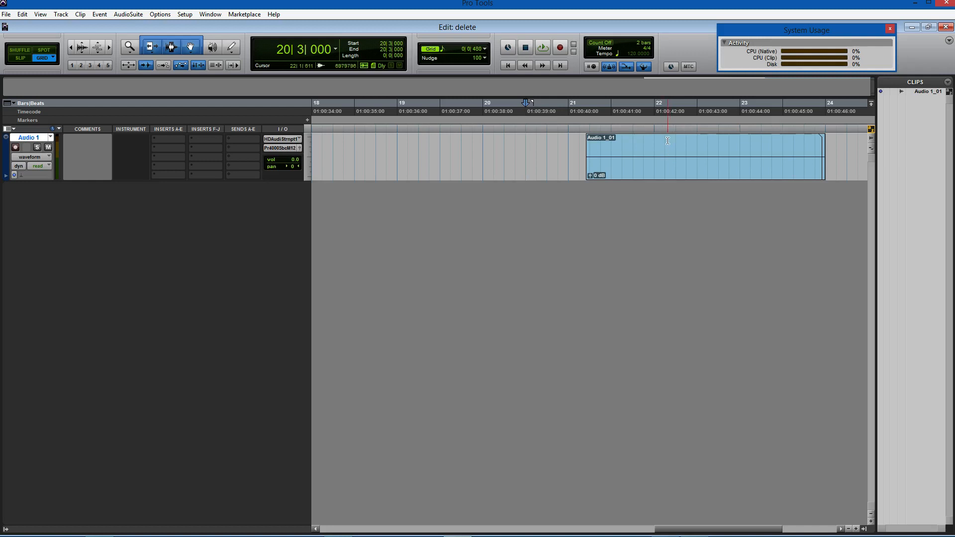
# Step: With the Smart Tool, move the front clip to start at 19|3|480 and trim it to run from 19|4|480 to 21|4|000
pyautogui.moveTo(670, 147); pyautogui.dragTo(772, 142)
pyautogui.click(729, 140)
pyautogui.moveTo(730, 168); pyautogui.dragTo(577, 170)
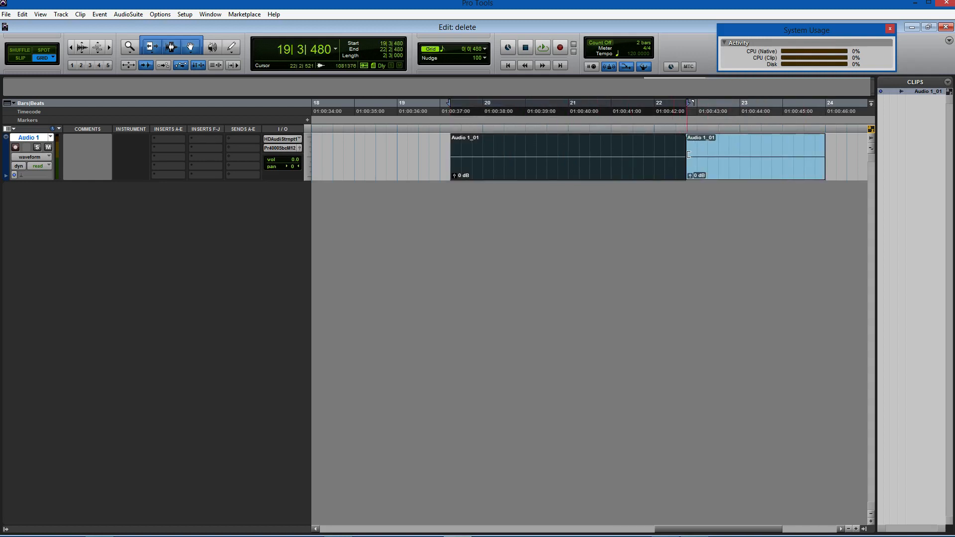
pyautogui.moveTo(684, 154); pyautogui.dragTo(633, 152)
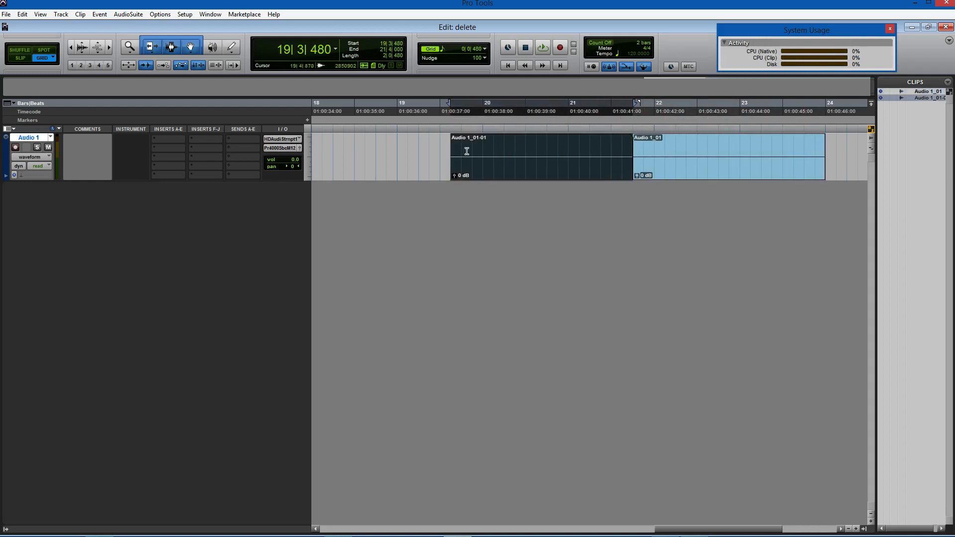
pyautogui.moveTo(451, 149); pyautogui.dragTo(473, 149)
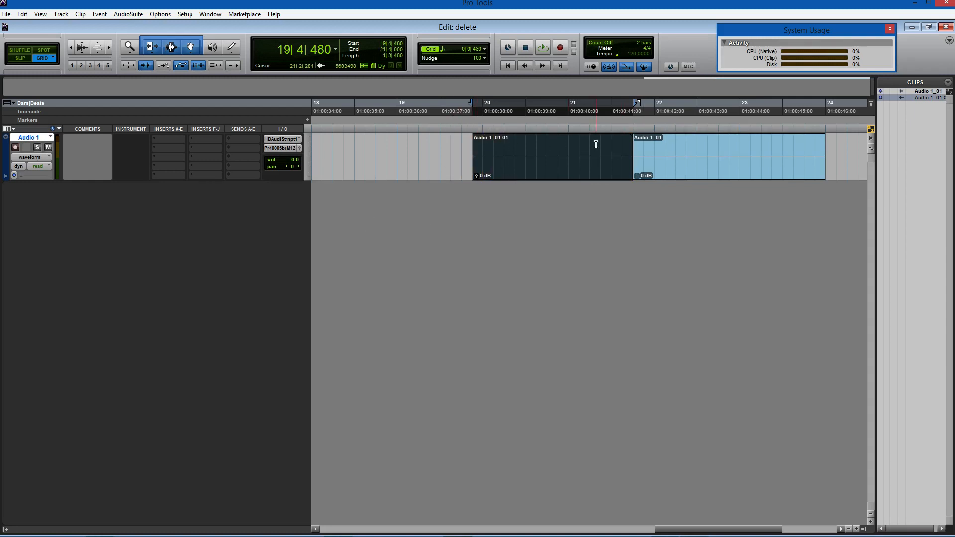
# Step: Activate the Trim tool and the Grabber tool on their own, and combine the tools again as the Smart Tool
pyautogui.click(150, 47)
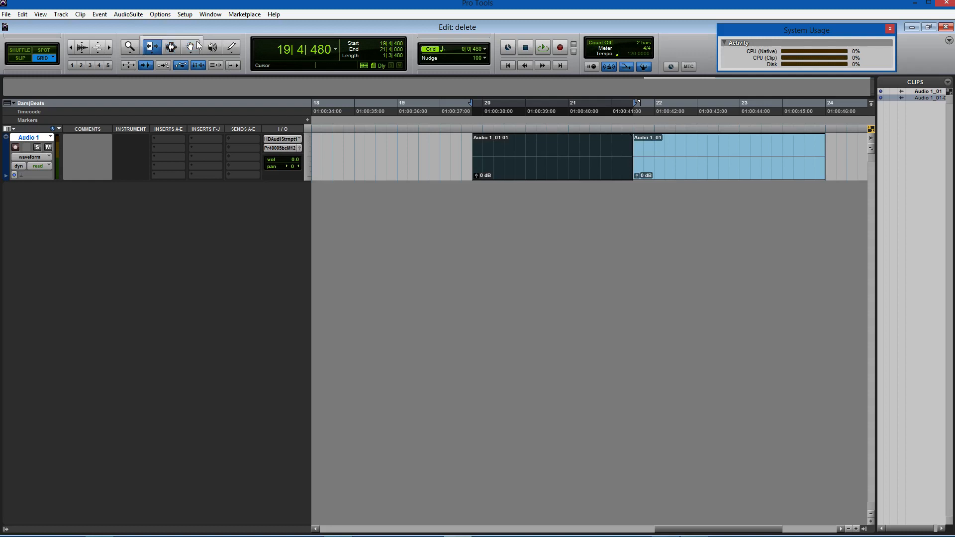
pyautogui.click(189, 46)
pyautogui.click(187, 40)
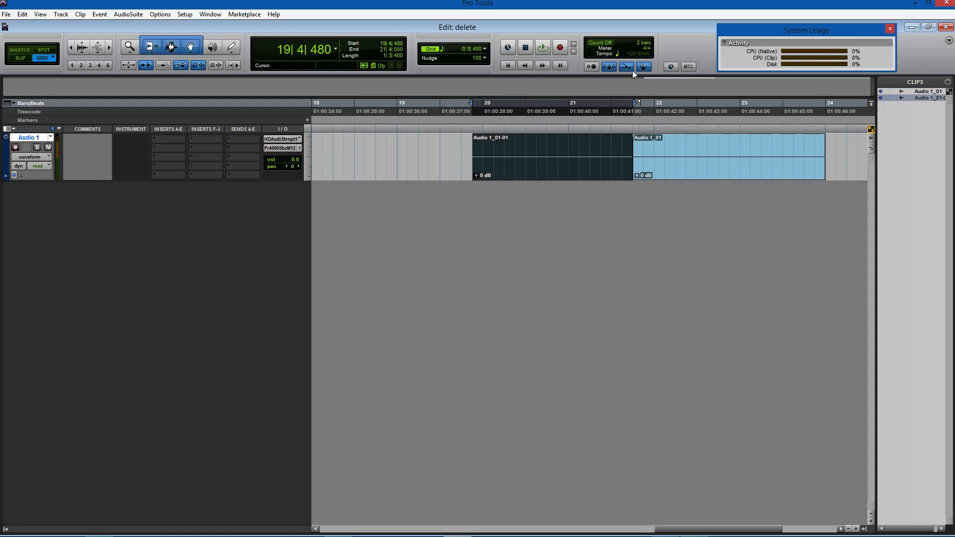
# Step: Delete the clip that starts at 21|4|000 on the Audio 1 track
pyautogui.click(740, 162)
pyautogui.press('Delete')
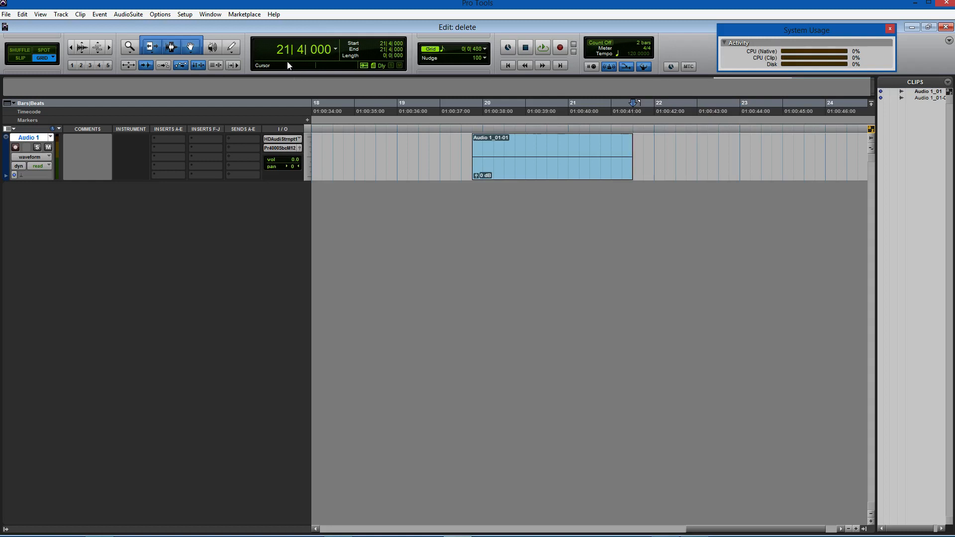
# Step: Set the main counter to Timecode and the grid value to Bars|Beats with a 1/4 note resolution
pyautogui.click(335, 49)
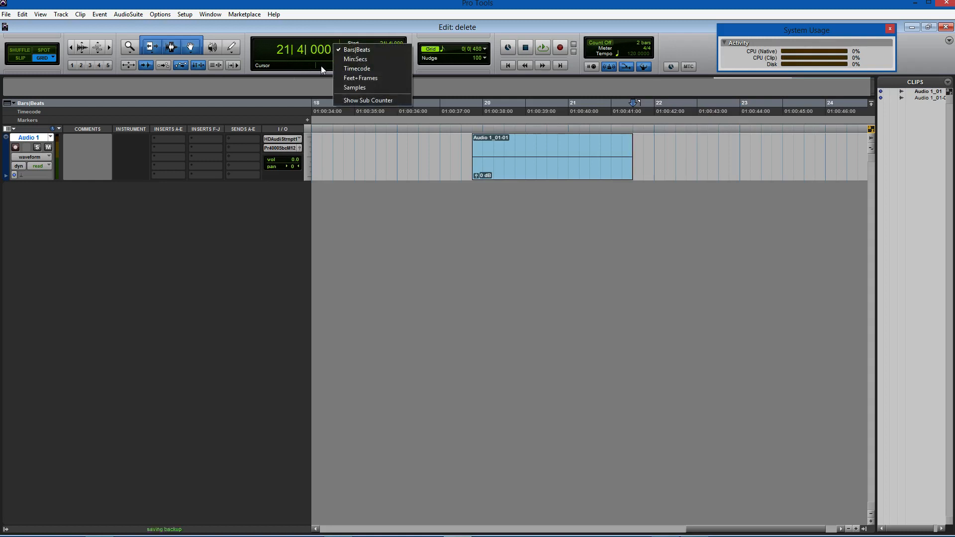
pyautogui.click(365, 70)
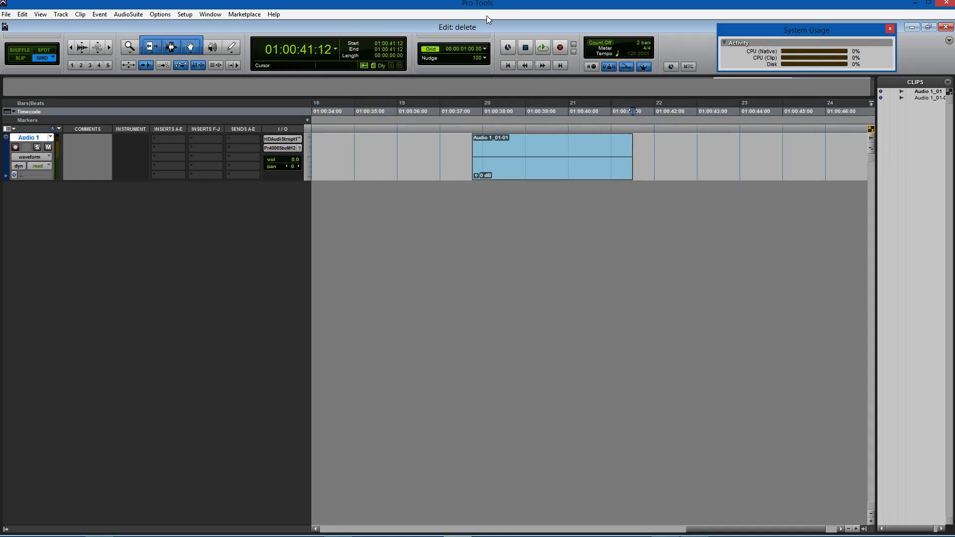
pyautogui.click(485, 49)
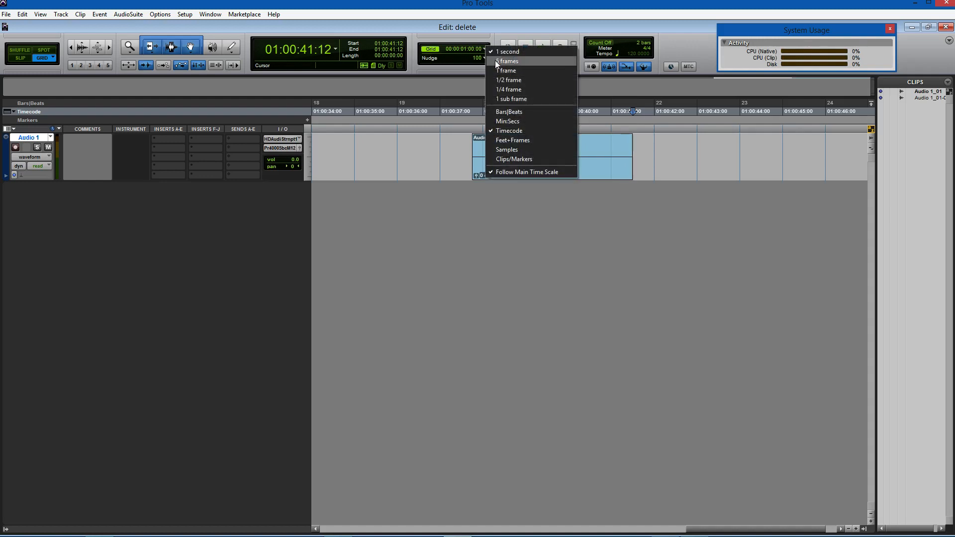
pyautogui.click(518, 113)
pyautogui.click(485, 50)
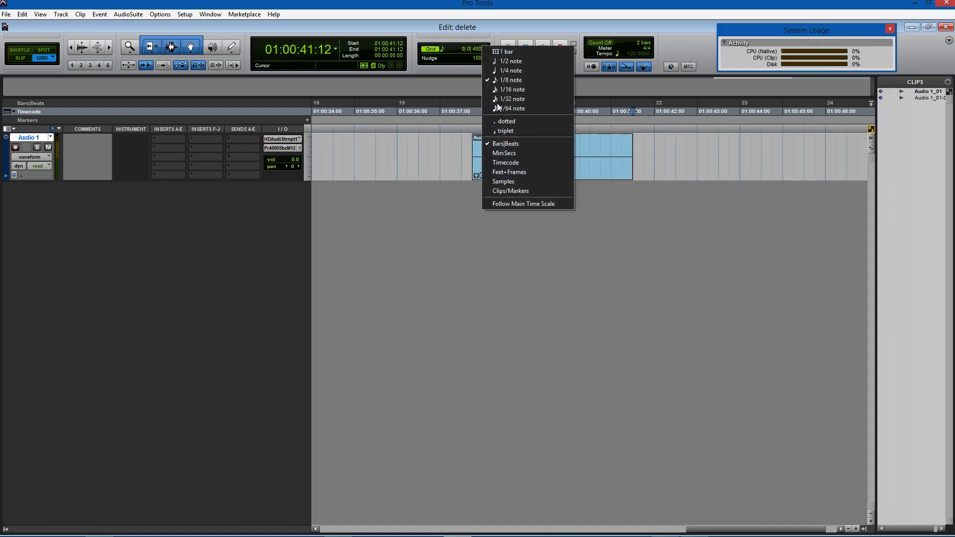
pyautogui.click(503, 73)
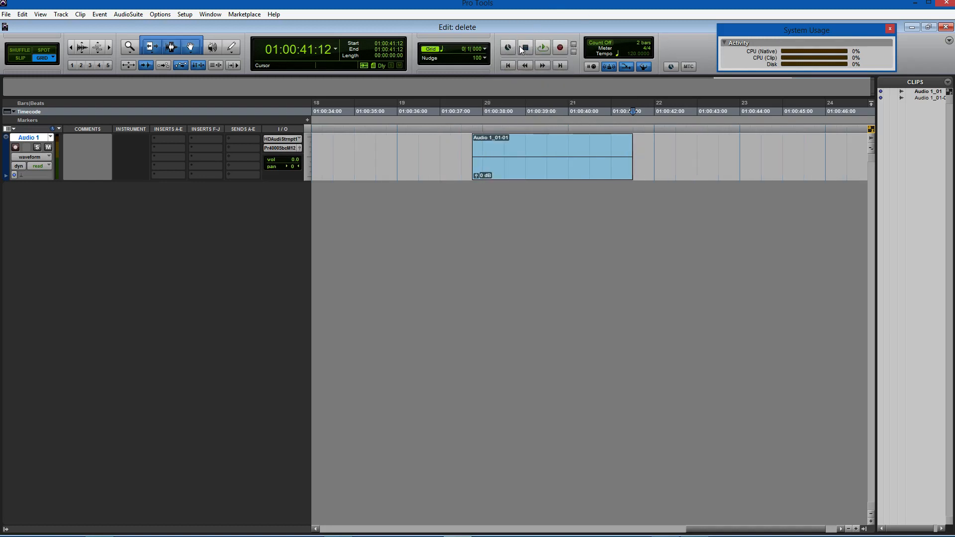
# Step: Show and hide the floating Transport window several times, move it below the Audio 1 track, and close it
pyautogui.press('ctrl+KP_1')
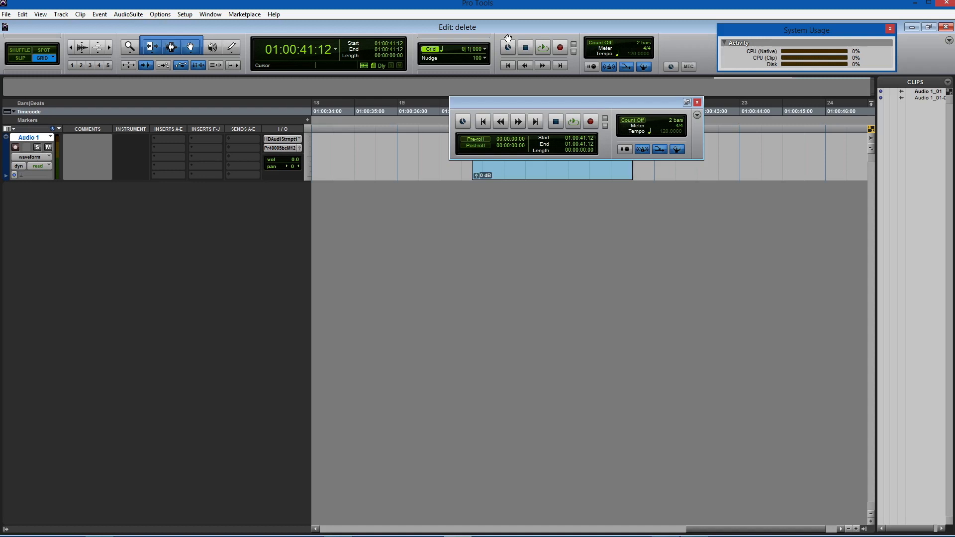
pyautogui.press('ctrl+KP_1')
pyautogui.press('ctrl+KP_1')
pyautogui.press('ctrl+KP_1')
pyautogui.press('ctrl+KP_1')
pyautogui.moveTo(542, 100); pyautogui.dragTo(534, 227)
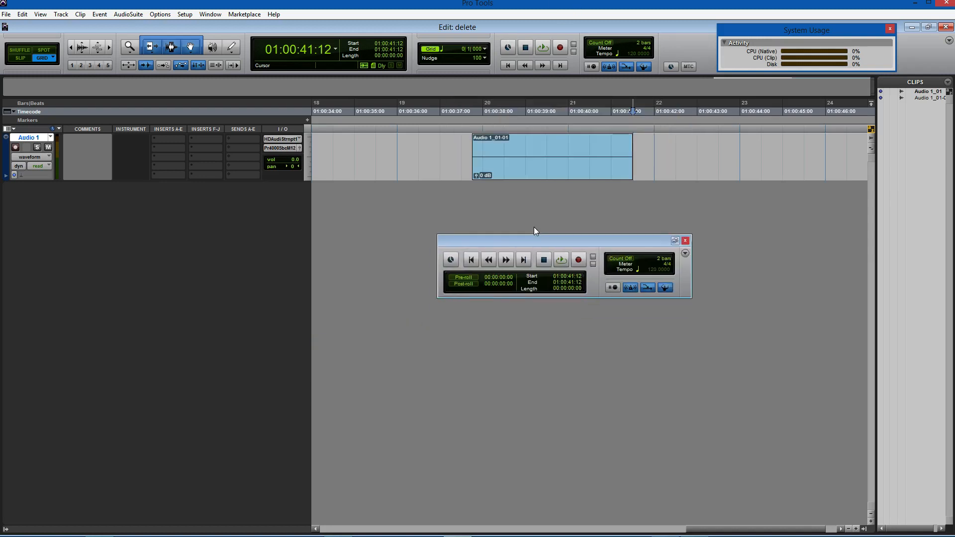
pyautogui.press('ctrl+KP_1')
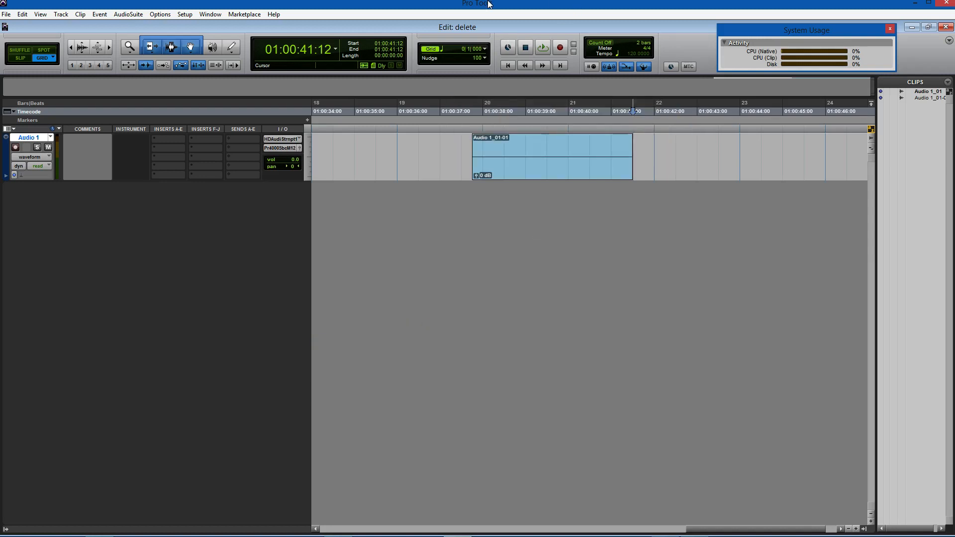
pyautogui.press('ctrl+KP_1')
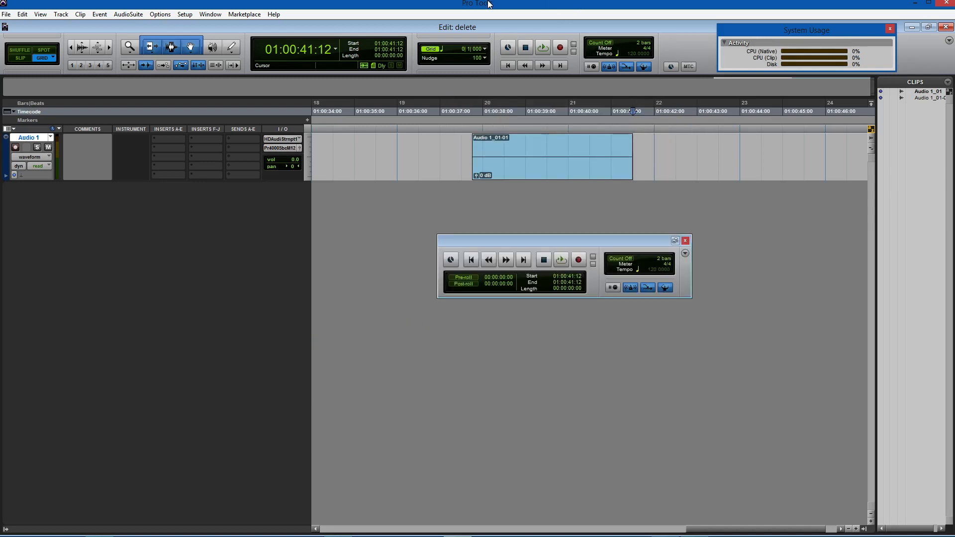
pyautogui.click(685, 241)
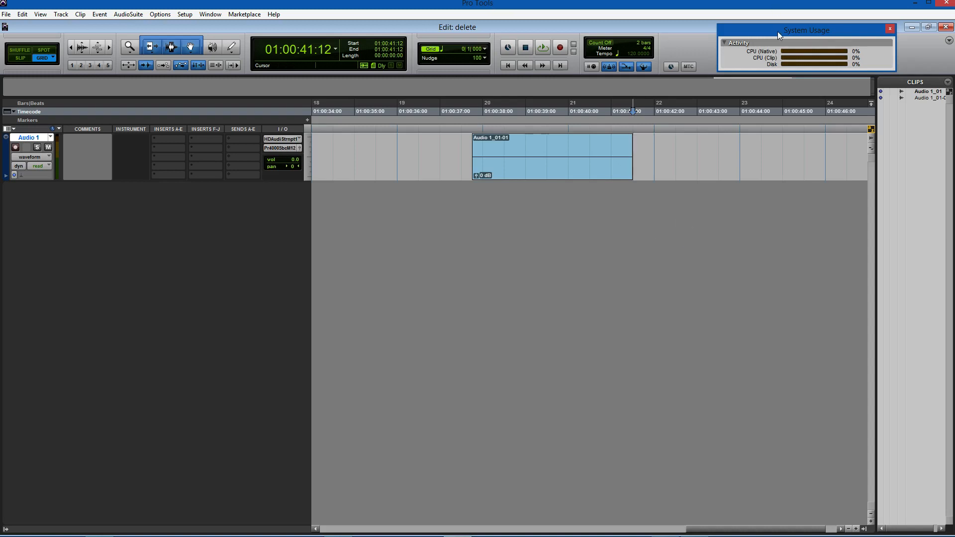
# Step: Reposition the floating System Usage window over the Edit window toolbar and check its entry among the available windows
pyautogui.moveTo(778, 32)
pyautogui.mouseDown()
pyautogui.moveTo(792, 105)
pyautogui.moveTo(788, 40)
pyautogui.moveTo(776, 23)
pyautogui.mouseUp()
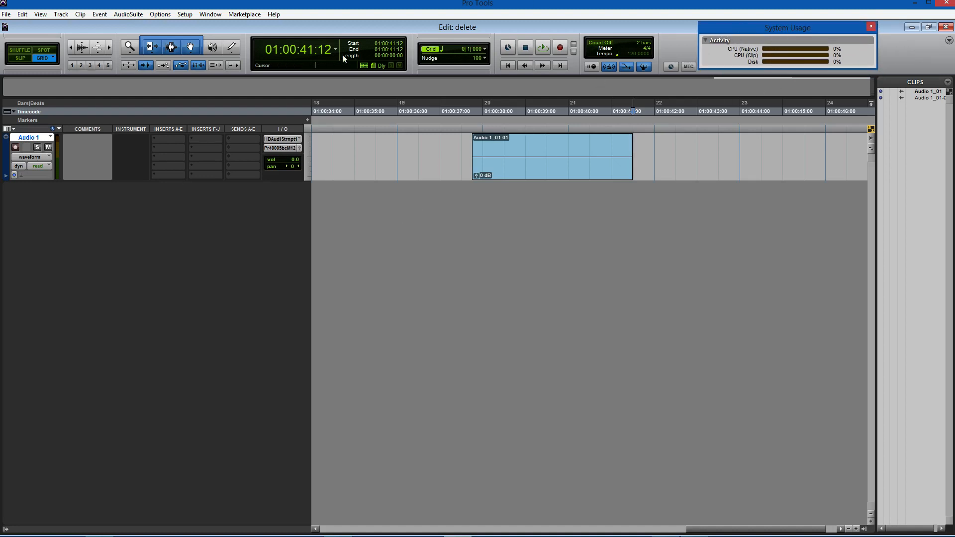
pyautogui.click(204, 14)
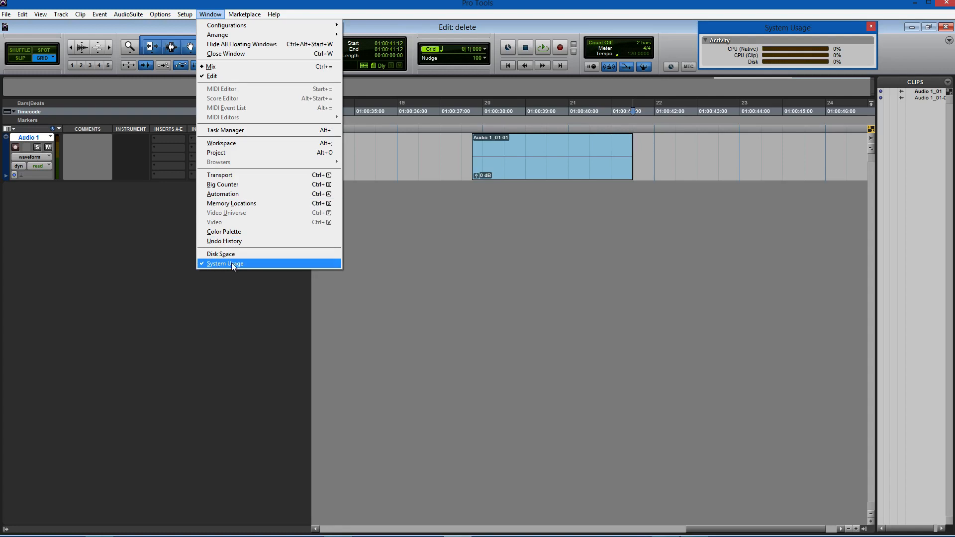
pyautogui.moveTo(770, 28); pyautogui.dragTo(755, 30)
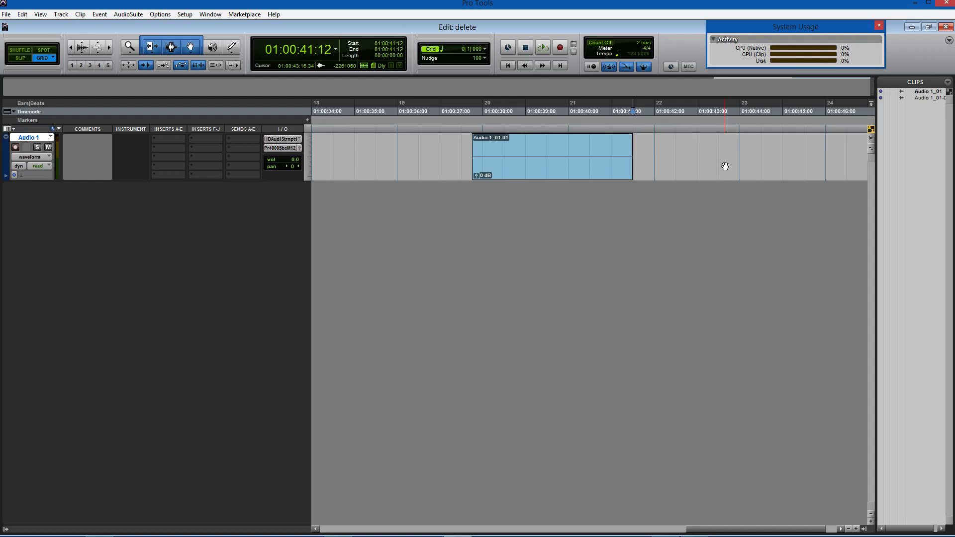
# Step: Show the Mix window maximized and create 9 new mono audio tracks in samples
pyautogui.hotkey('ctrl', '=')
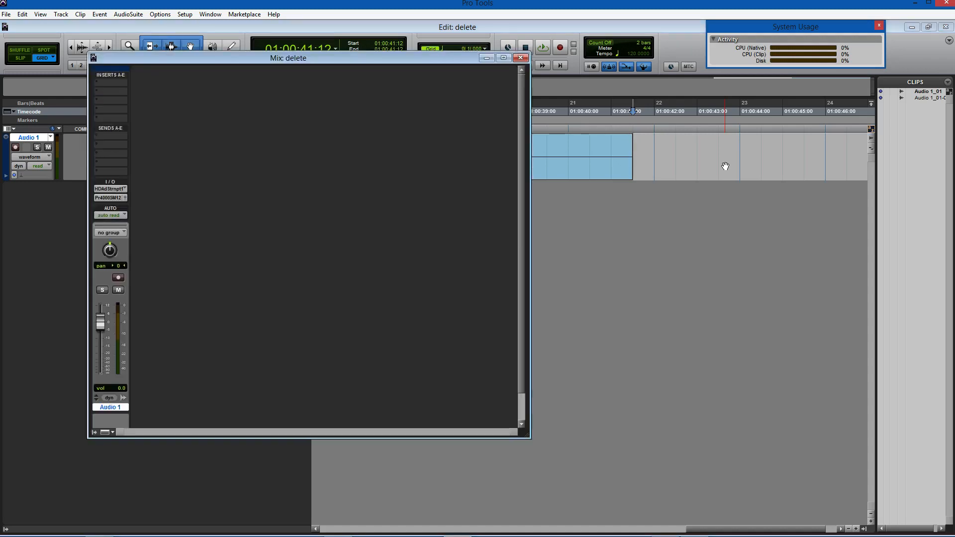
pyautogui.click(504, 57)
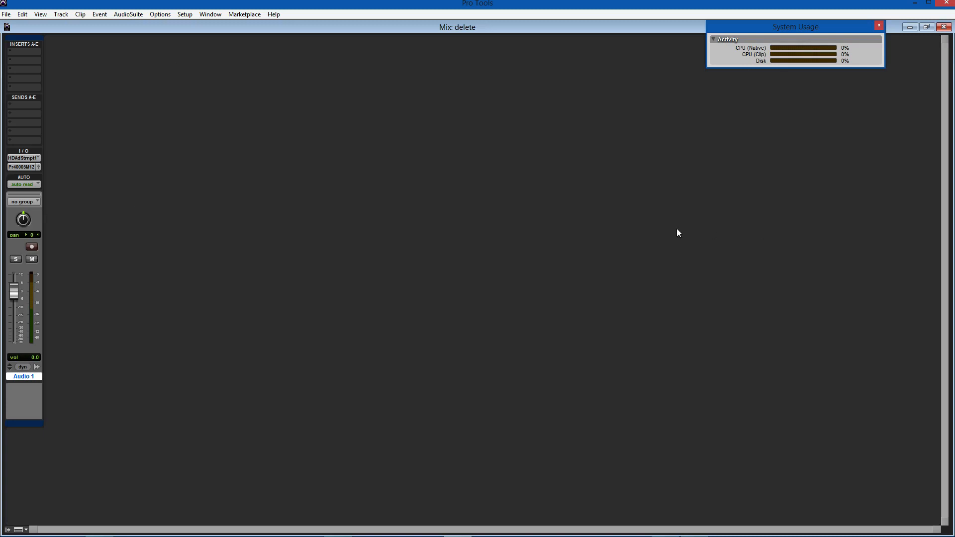
pyautogui.hotkey('ctrl', 'shift', 'n')
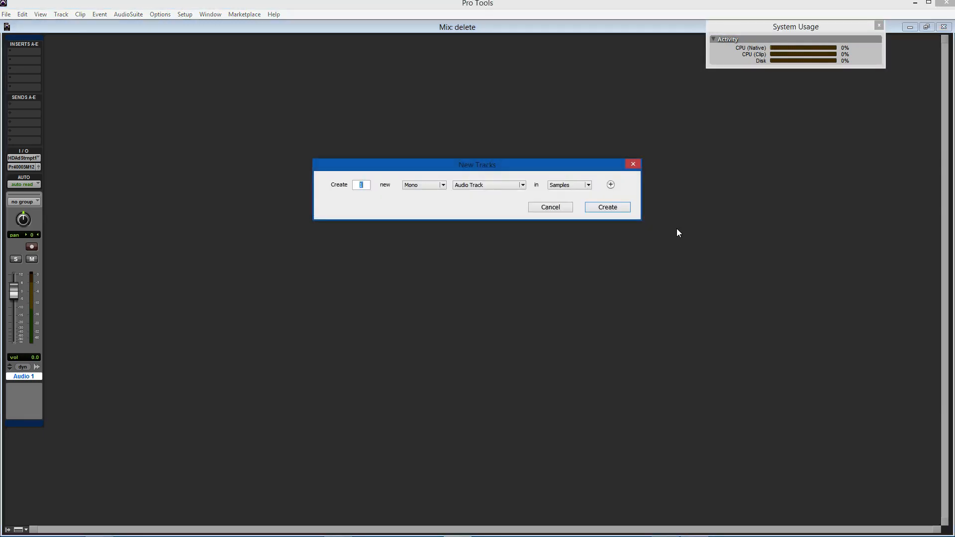
pyautogui.write('9')
pyautogui.press('Return')
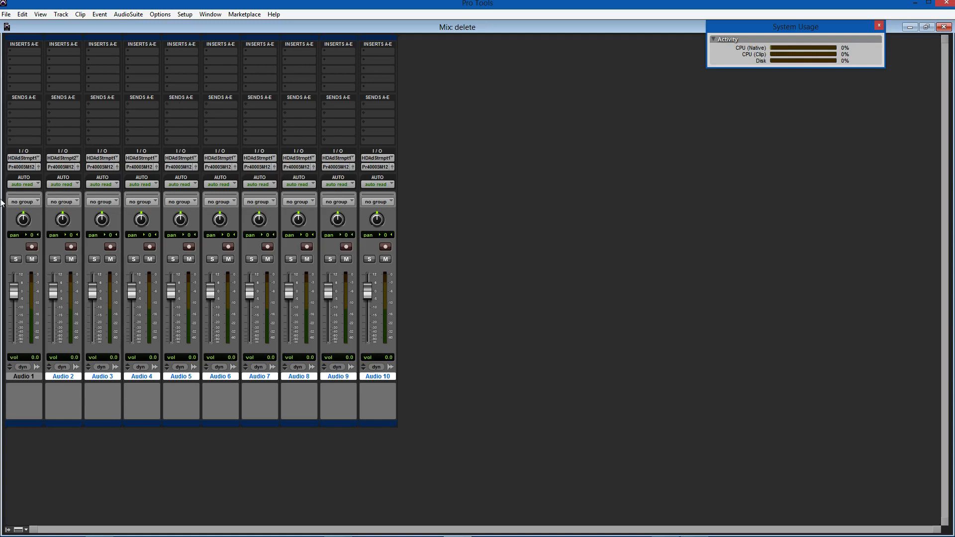
# Step: Raise the Audio 1 volume fader to +2.1 and switch the track's solo and mute on and off again
pyautogui.moveTo(12, 294)
pyautogui.mouseDown()
pyautogui.moveTo(13, 304)
pyautogui.moveTo(13, 292)
pyautogui.mouseUp()
pyautogui.click(16, 259)
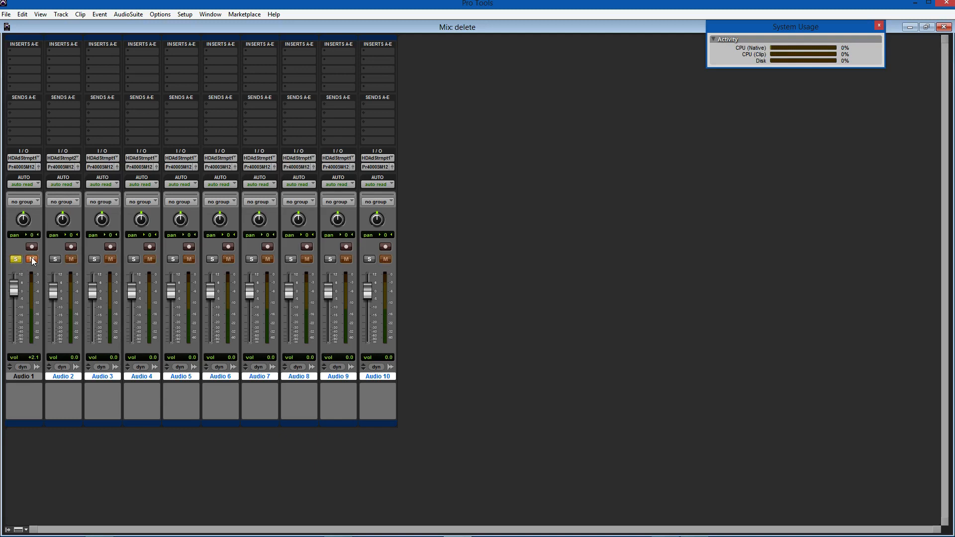
pyautogui.click(16, 259)
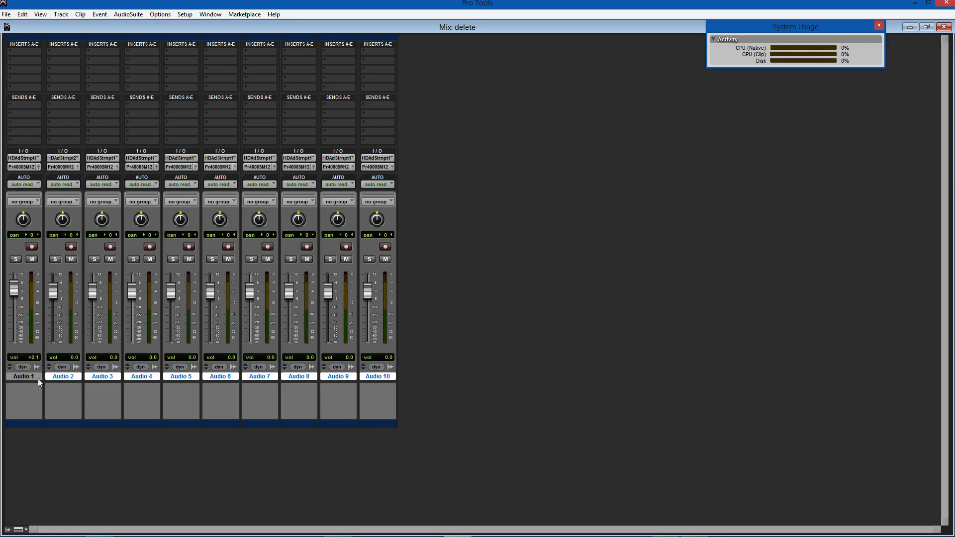
# Step: Look through the Mix window's view options for inserts, sends, track color and comments, and close the list
pyautogui.click(19, 531)
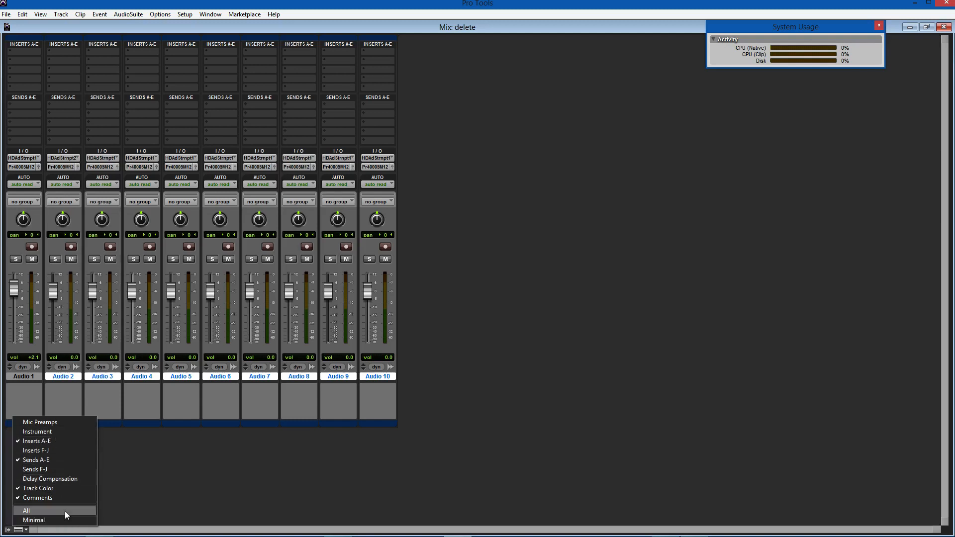
pyautogui.click(176, 482)
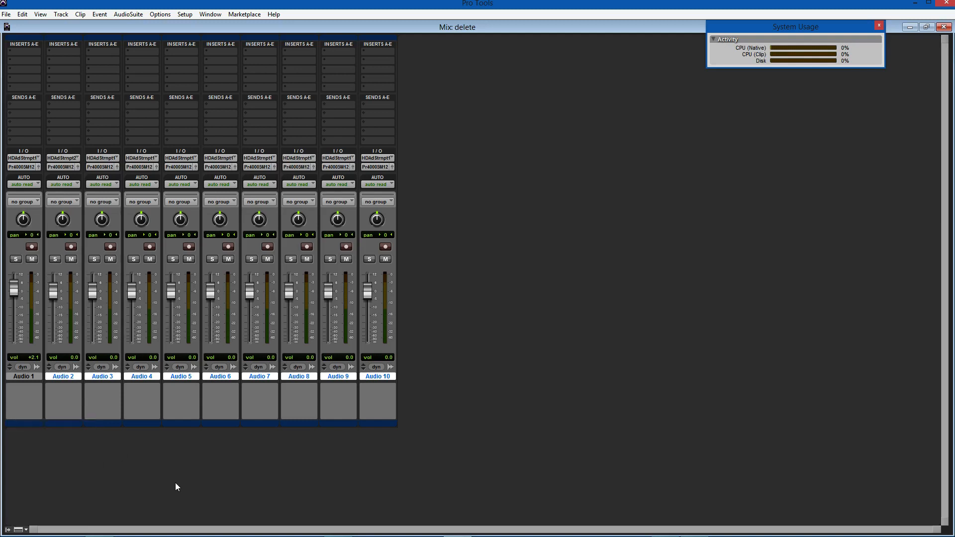